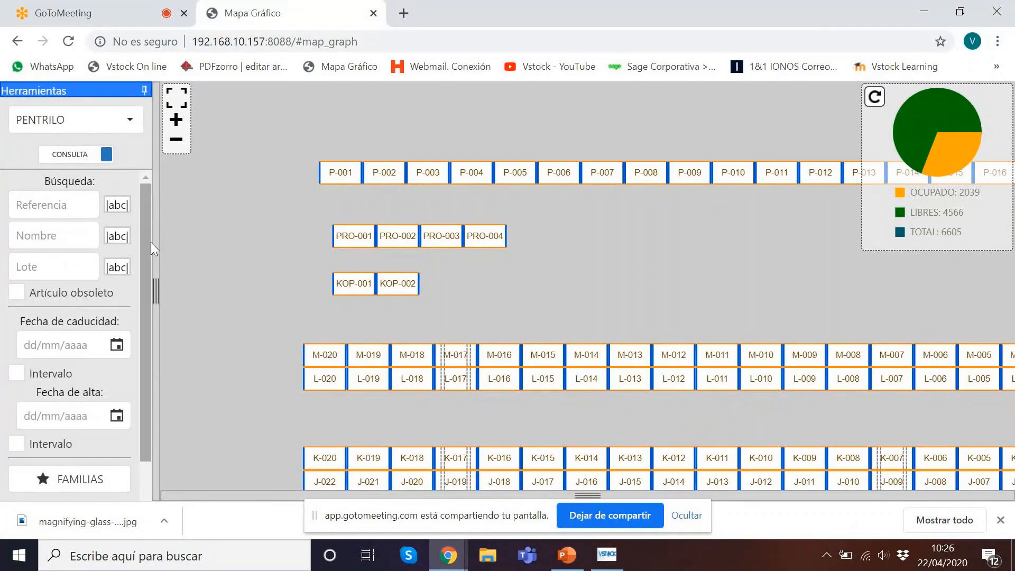
Look over the PENTRILO warehouse map down to row A and open the elevation of rack position E-015.
scroll(600, 304, down, 3)
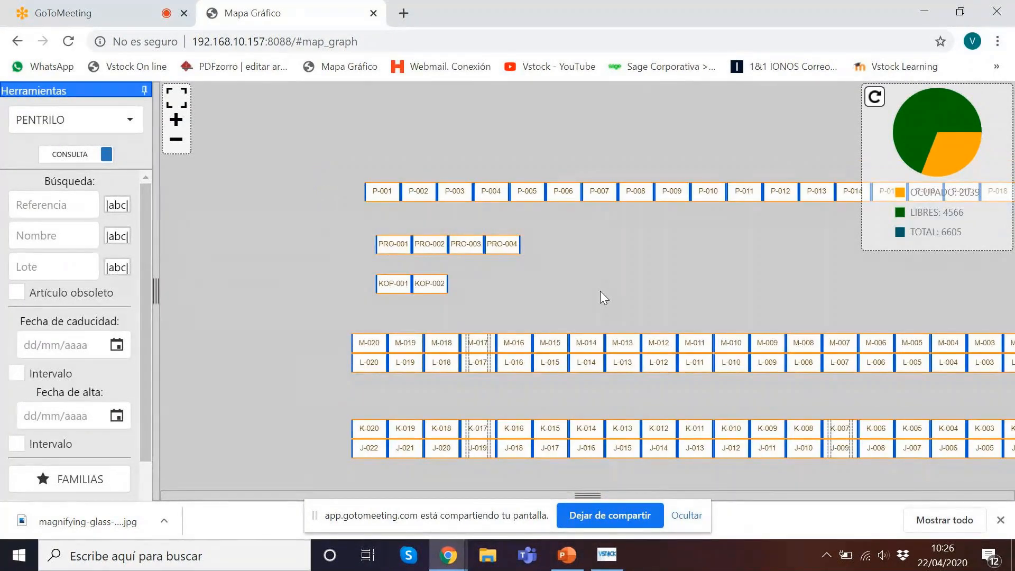
drag(536, 241, 299, 163)
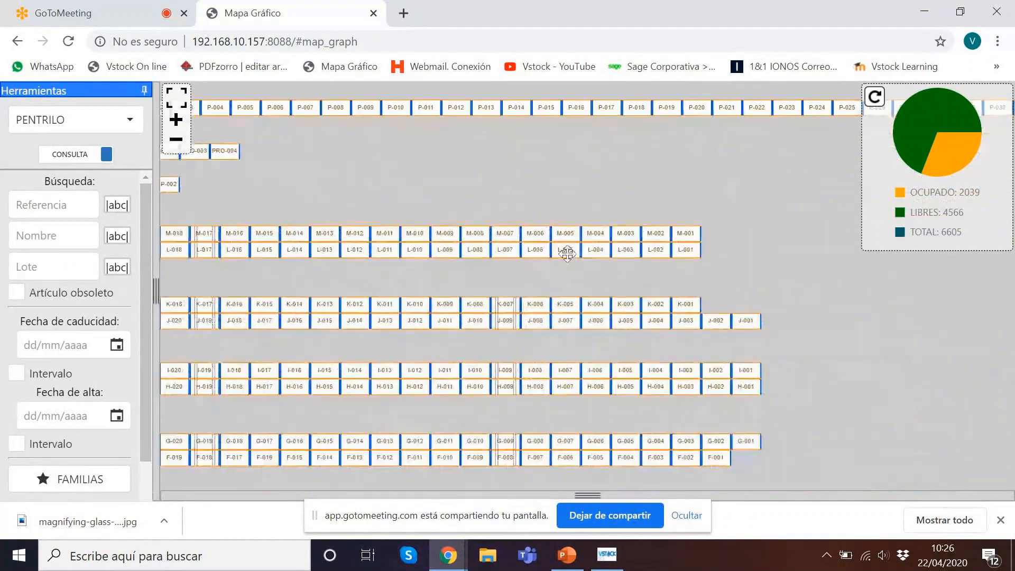
drag(524, 187, 190, 222)
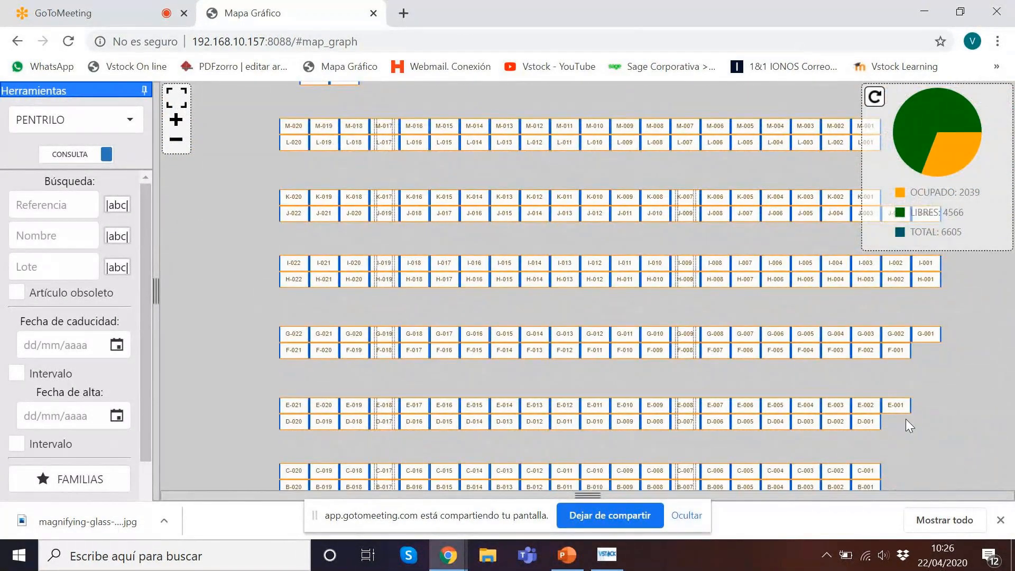
drag(934, 418, 936, 378)
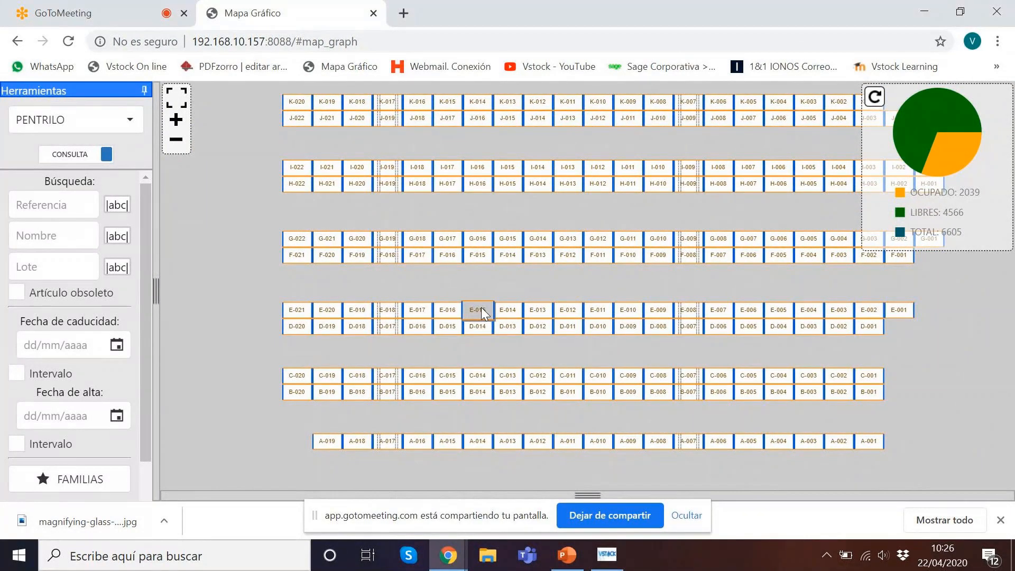
click(482, 310)
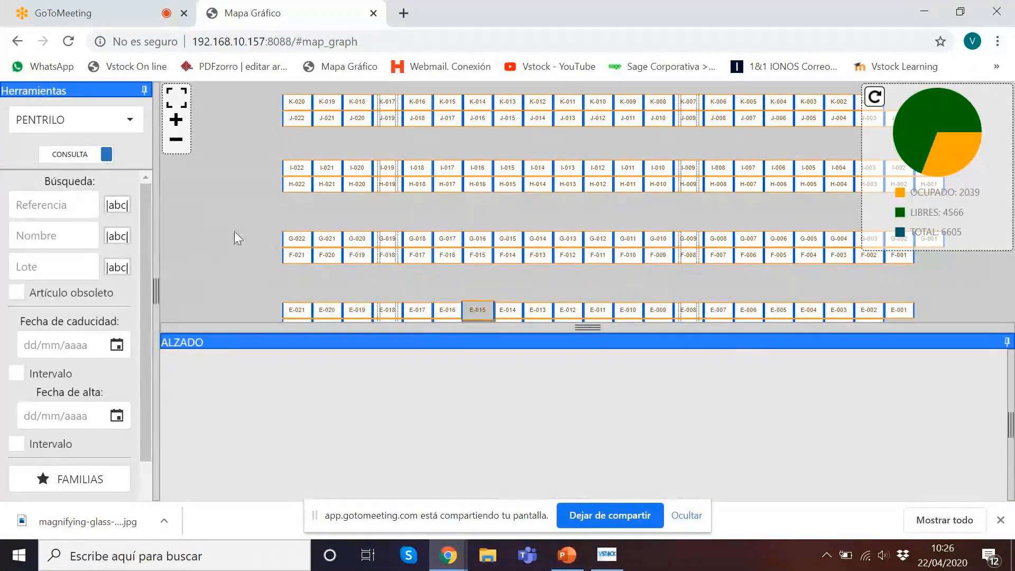
Reopen the map address 192.168.10.157:8088/#map_graph in a new browser tab, load the warehouse and select PENTRILO.
drag(365, 43, 46, 48)
key(ctrl+c)
click(404, 13)
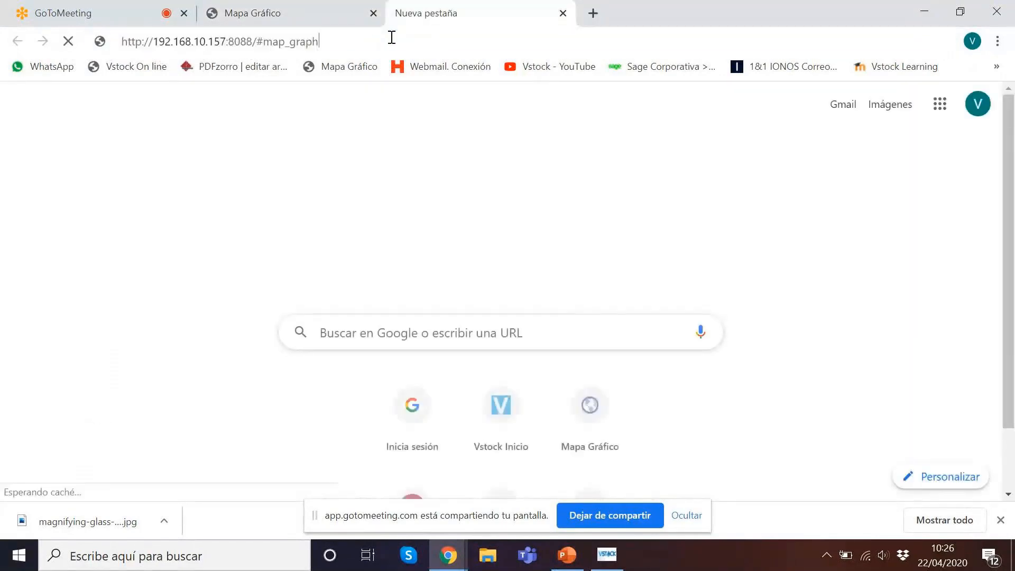
key(ctrl+v)
key(Return)
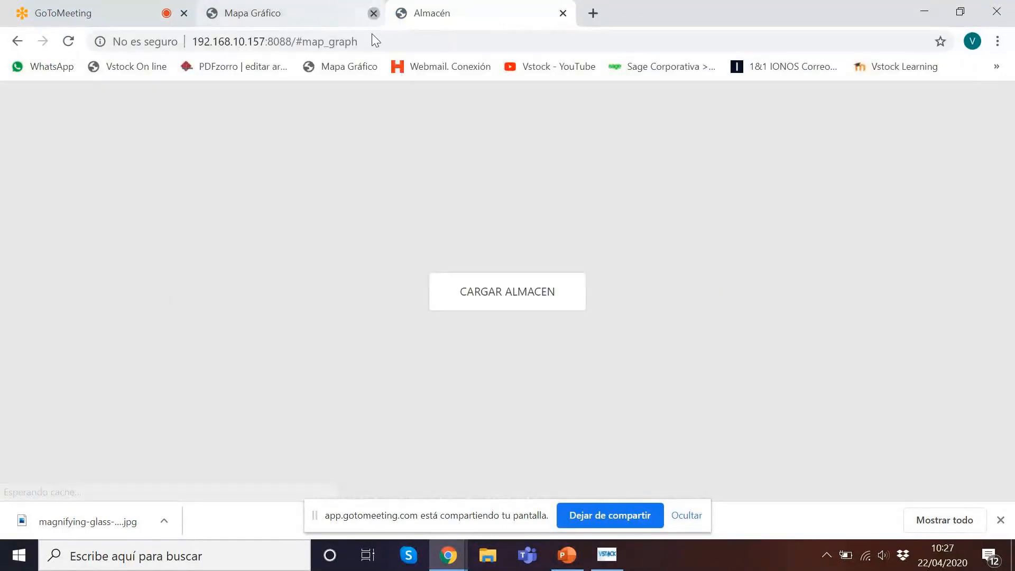
click(507, 297)
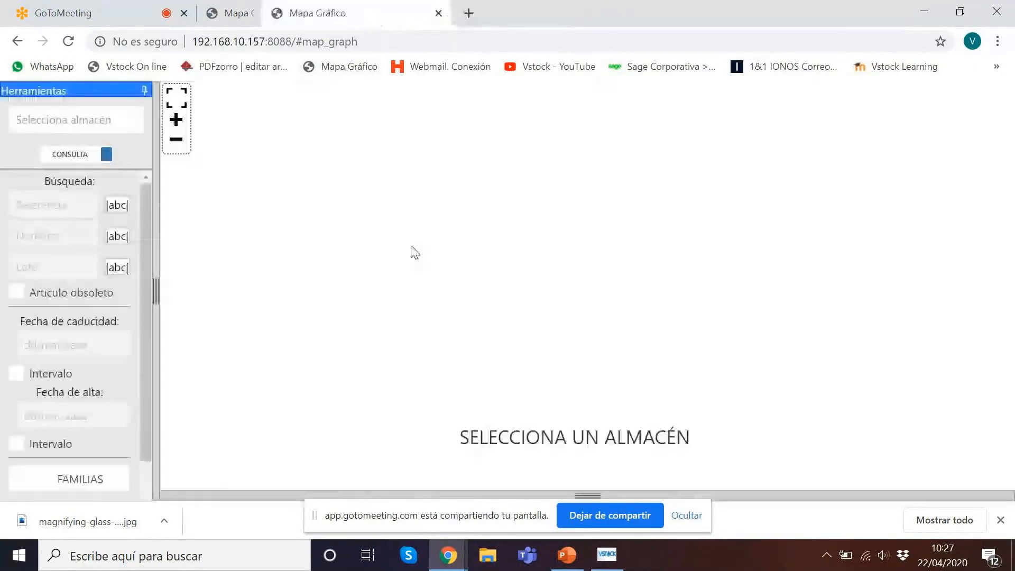
click(131, 126)
click(79, 148)
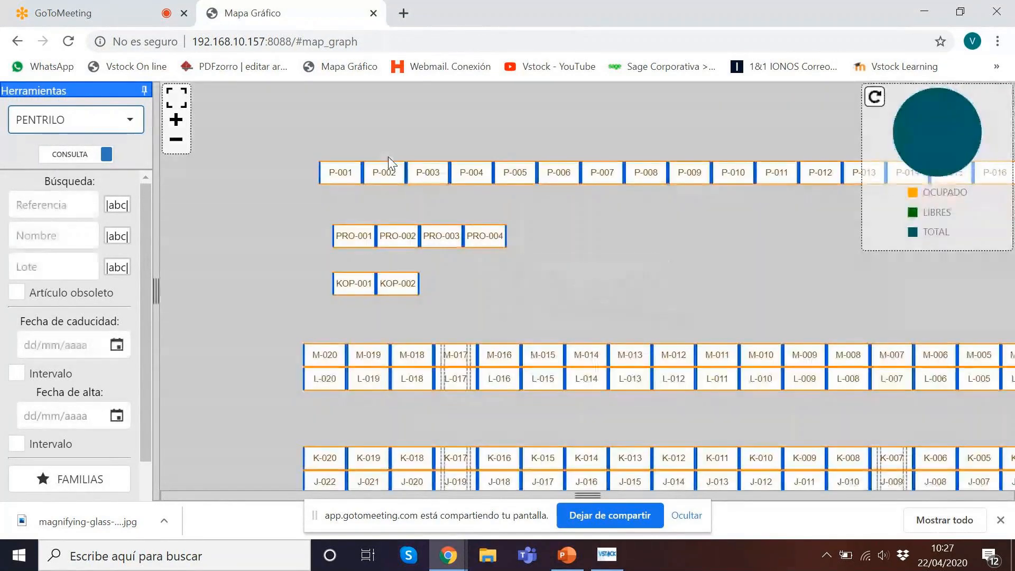
Open the elevation of shelf J and view the data of locations 1J01123 and 1J01112 in position 011.
drag(693, 281, 615, 142)
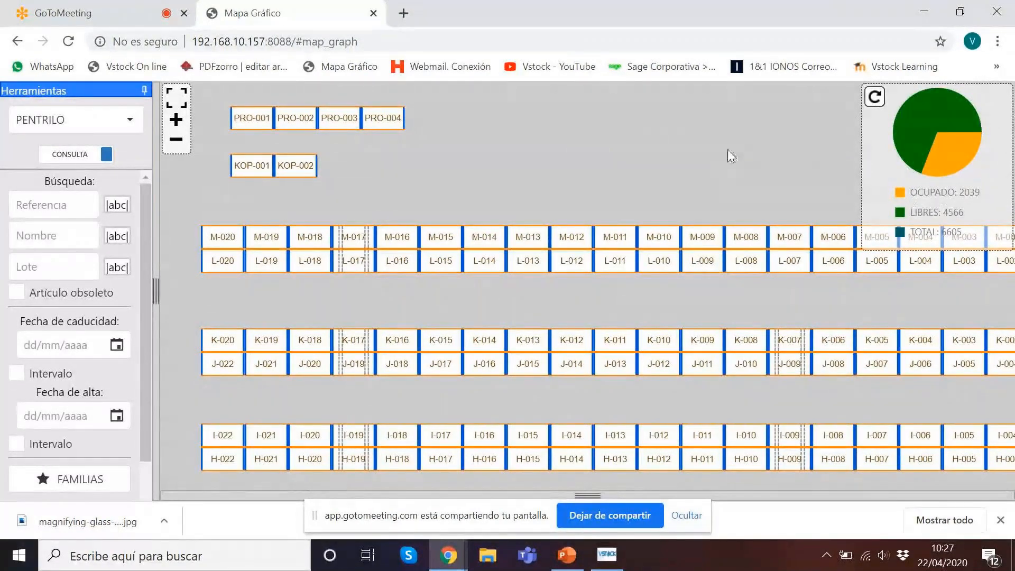
click(472, 340)
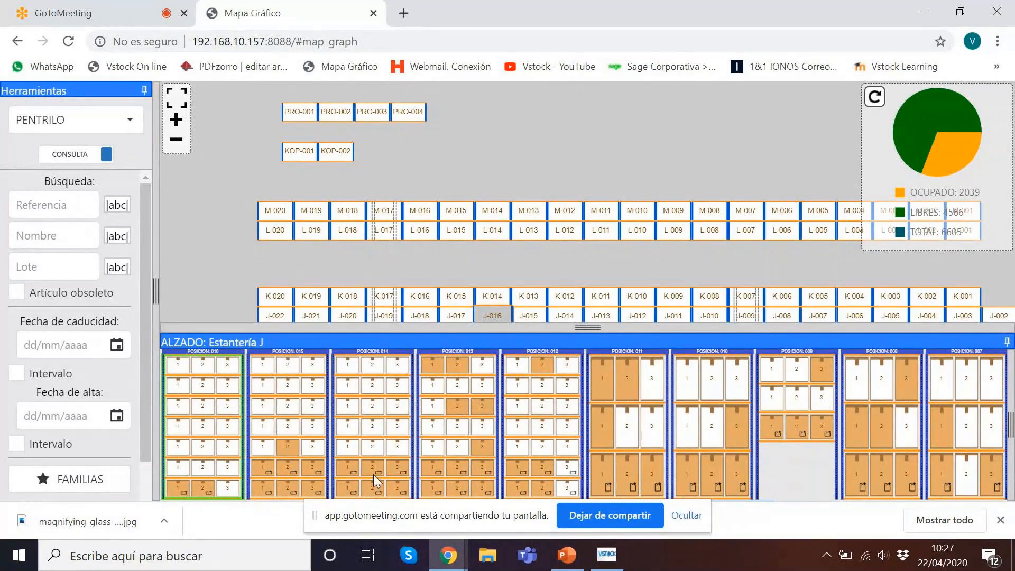
click(655, 434)
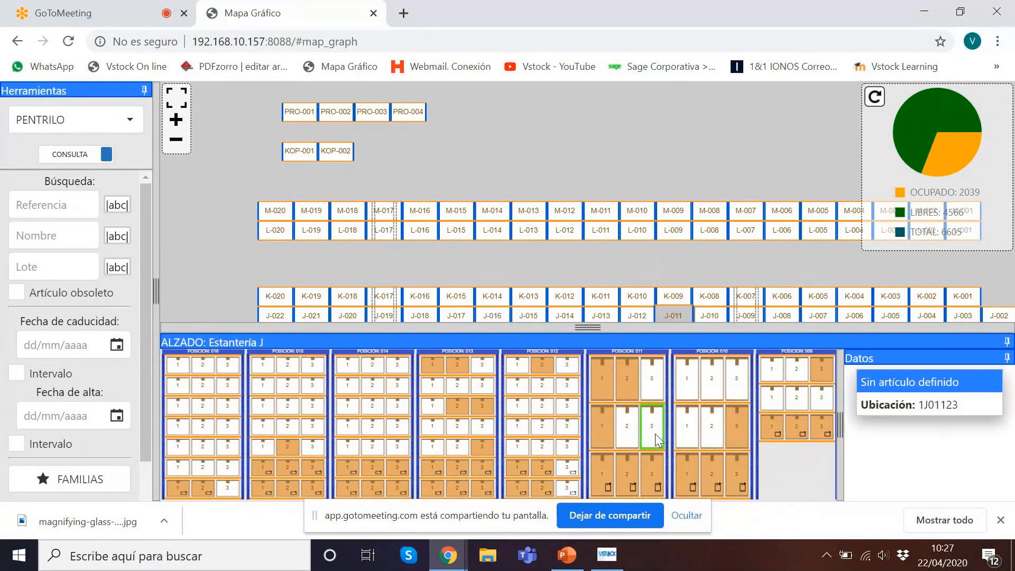
click(619, 470)
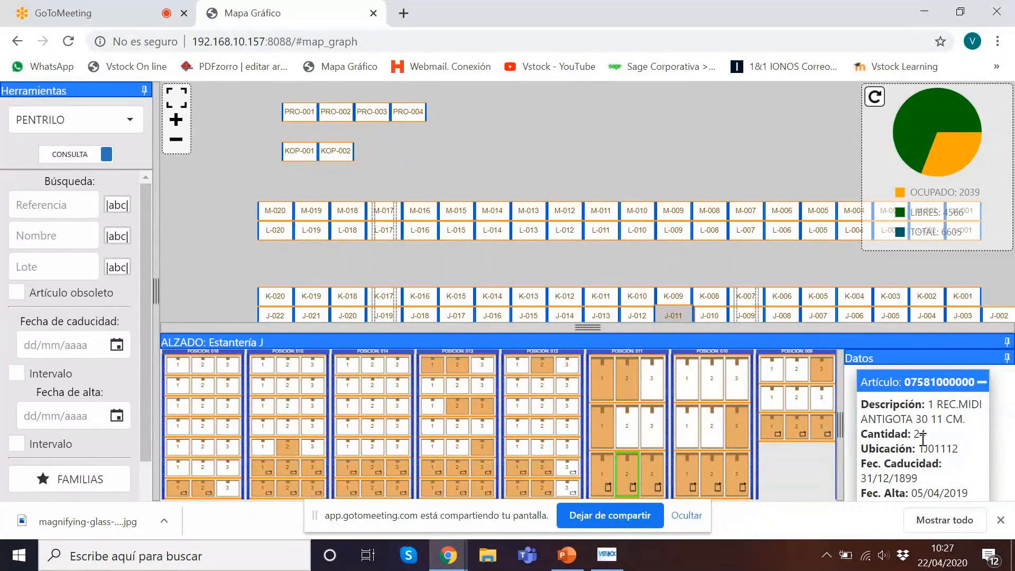
Search for lot 113695, open the elevation of the highlighted rack I-020 and read the matching picking location's data.
click(34, 264)
text(113695)
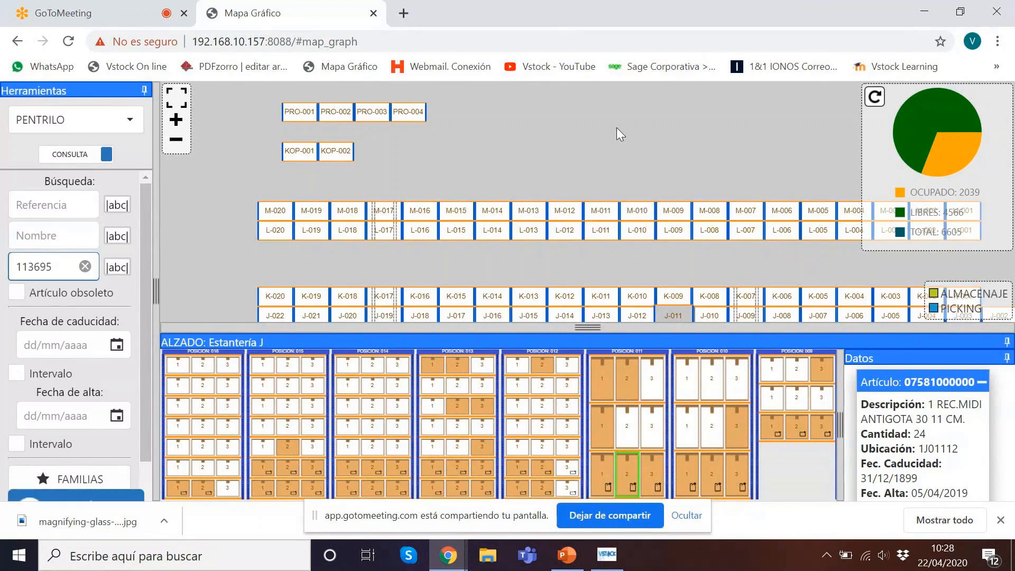
drag(236, 218, 221, 110)
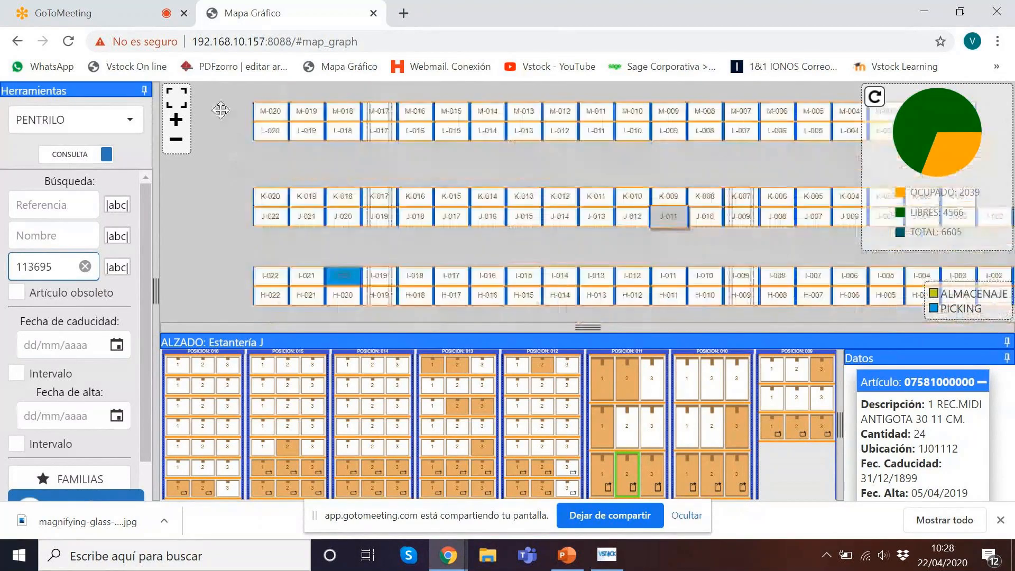
click(388, 217)
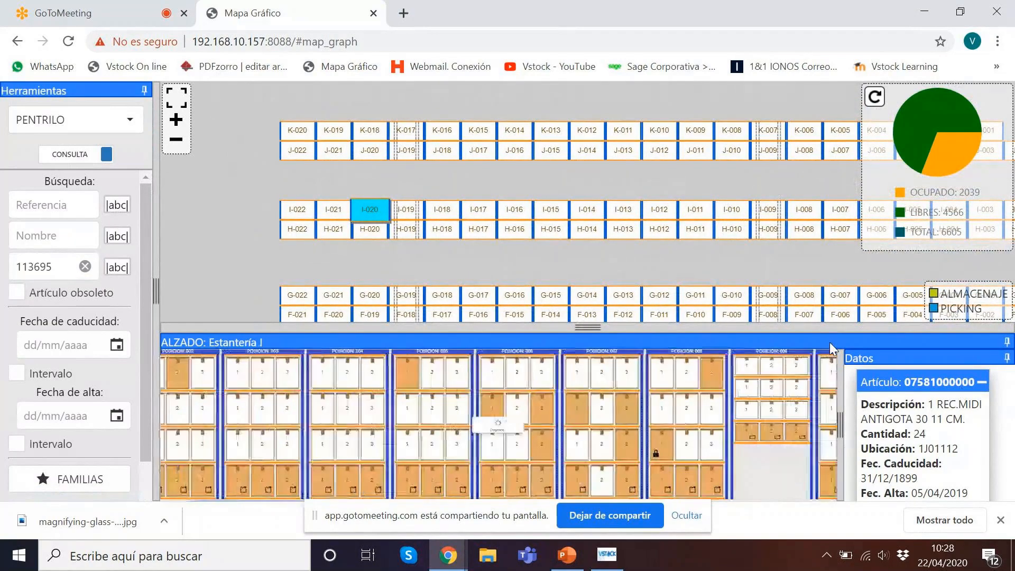
click(625, 468)
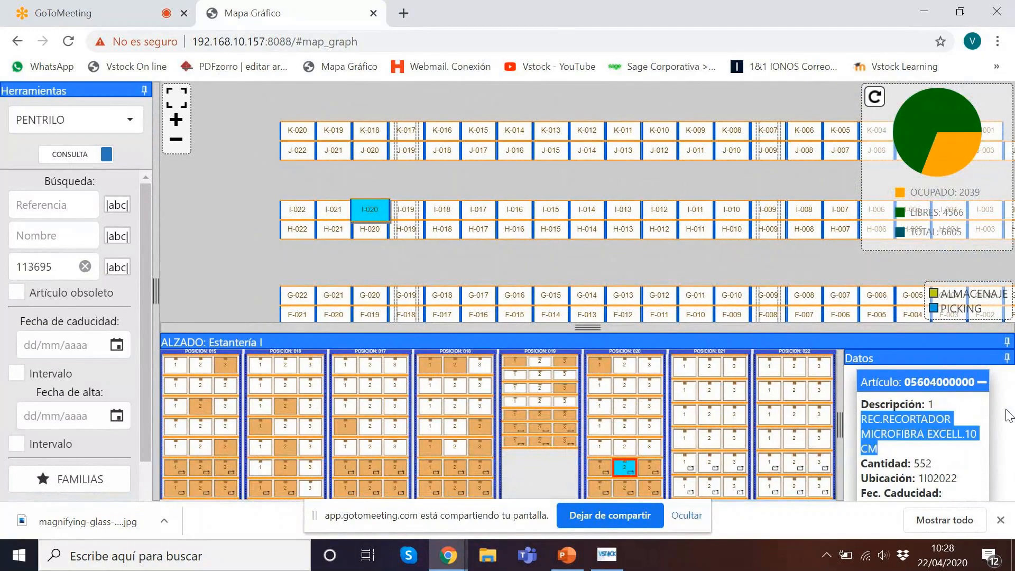
scroll(980, 487, down, 2)
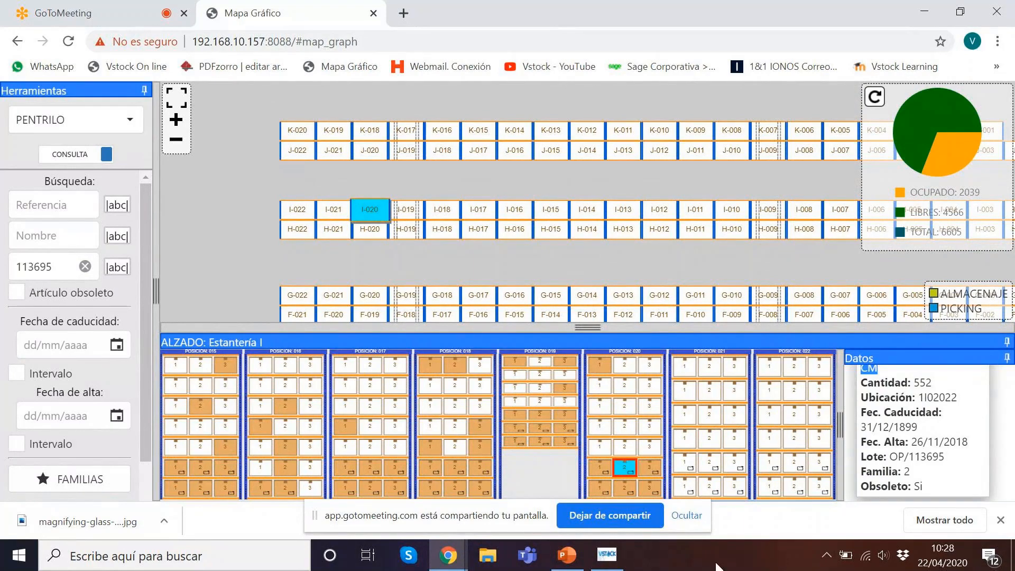
Switch to VSTOCK, open the report designer and filter the reports by the name "packing list".
click(607, 555)
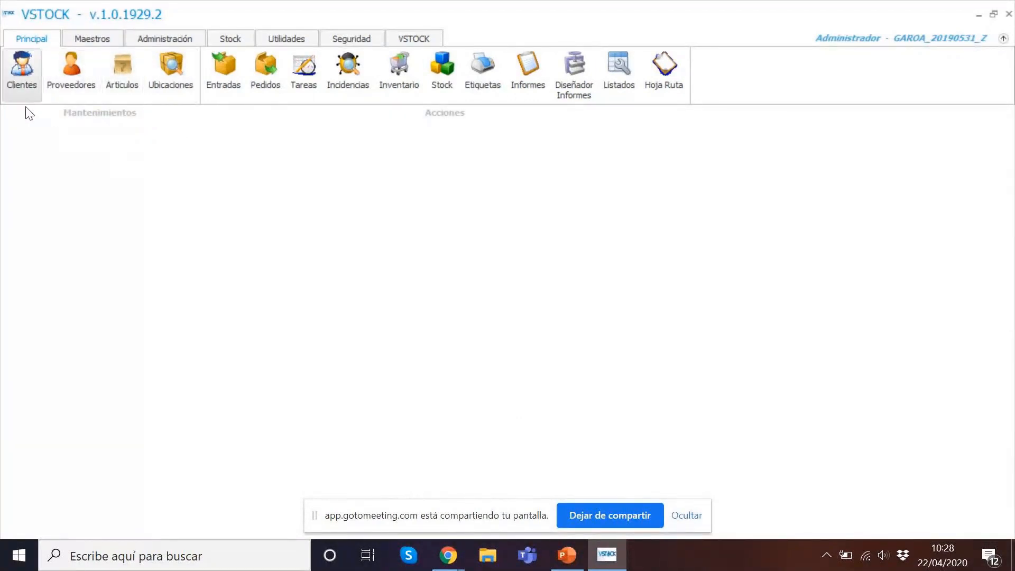
click(579, 64)
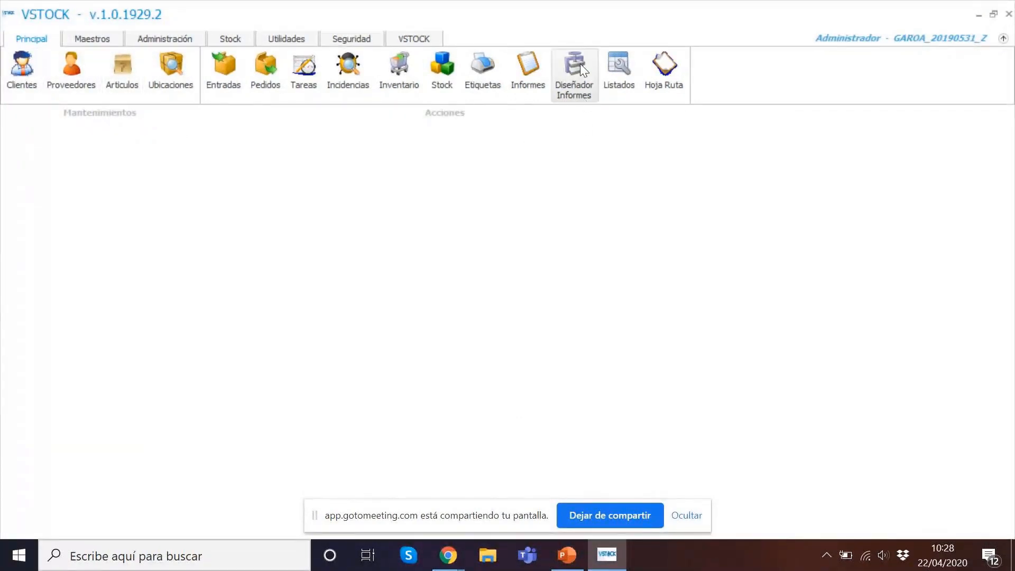
click(599, 328)
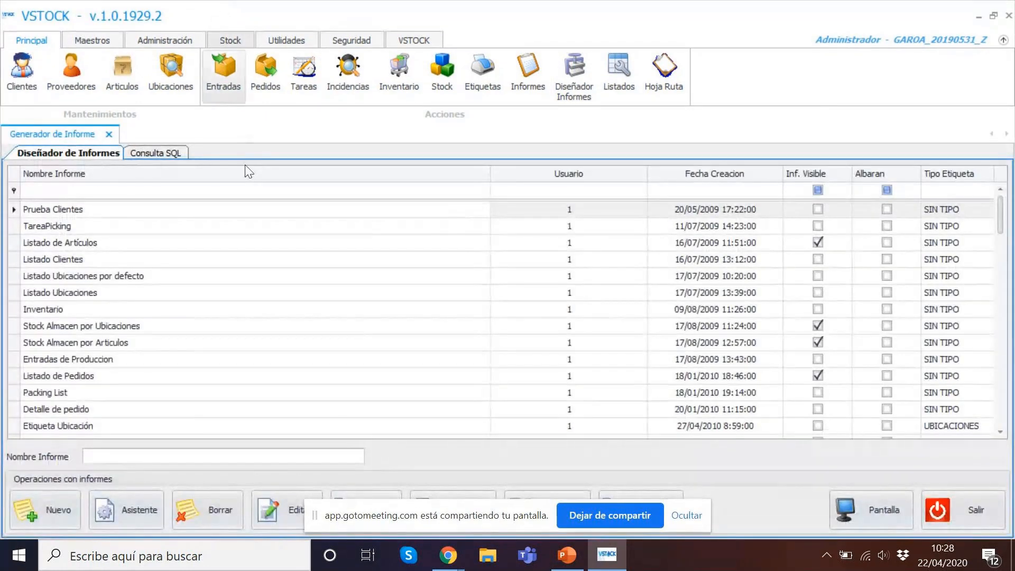
click(242, 193)
text(p)
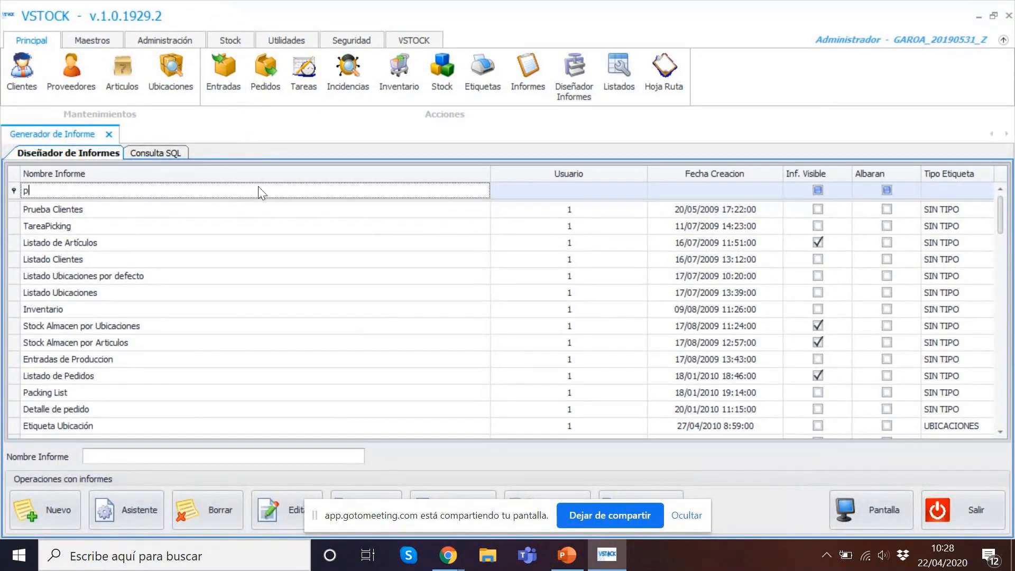
text(acking list)
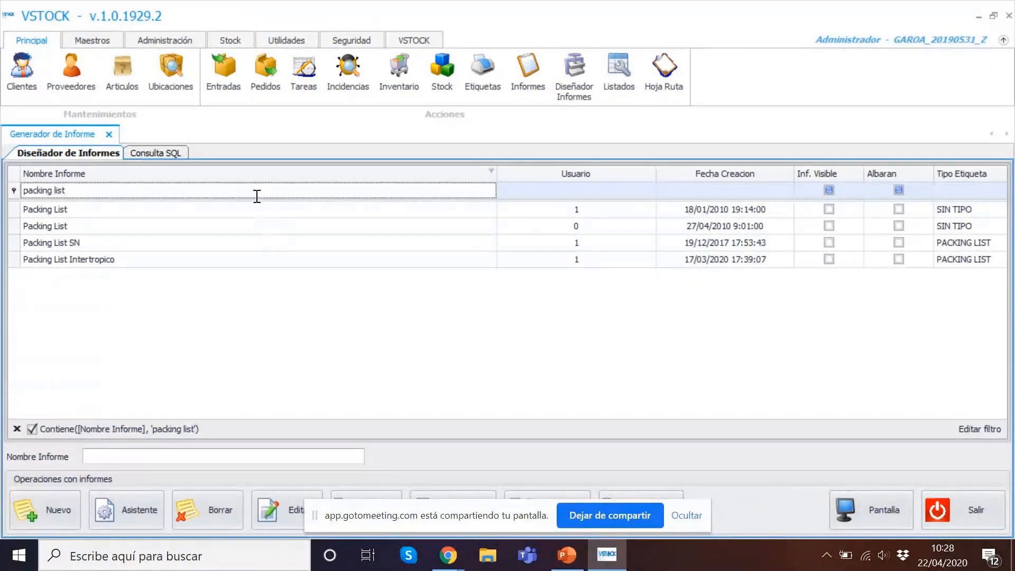
Open the Packing List SN report for editing, hide the screen-sharing notice and examine the report layout.
click(190, 243)
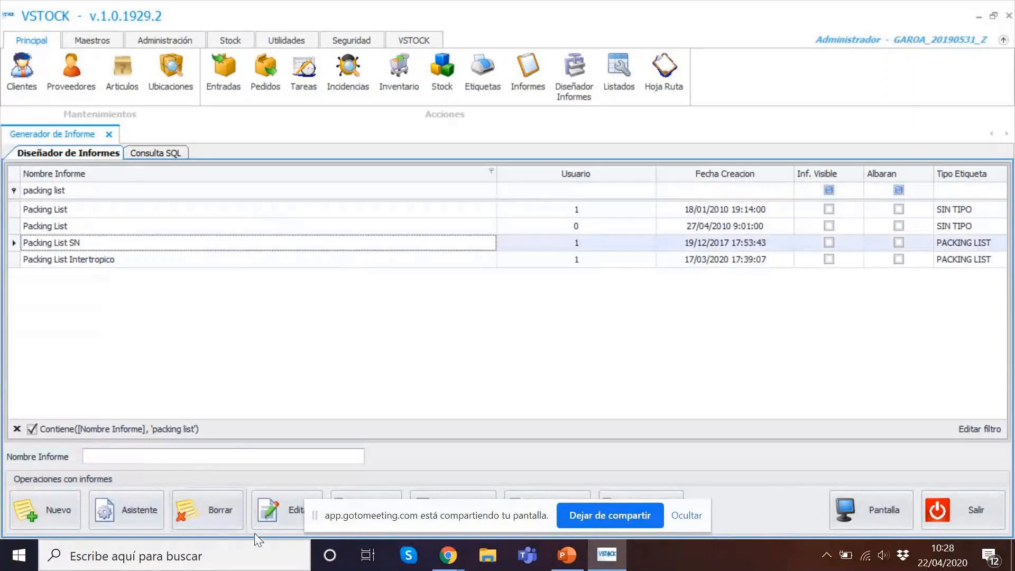
click(290, 506)
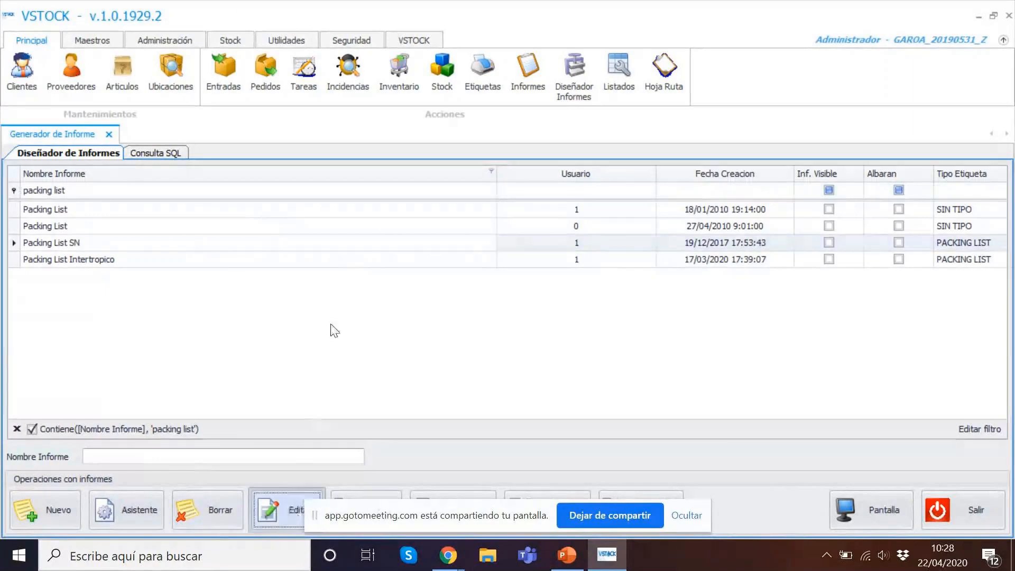
click(687, 516)
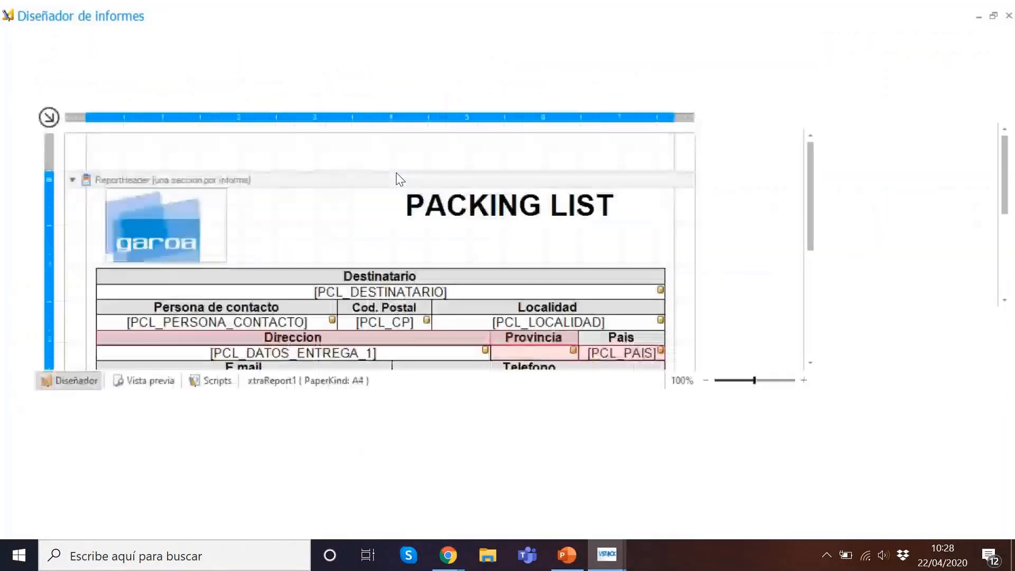
drag(811, 189, 811, 256)
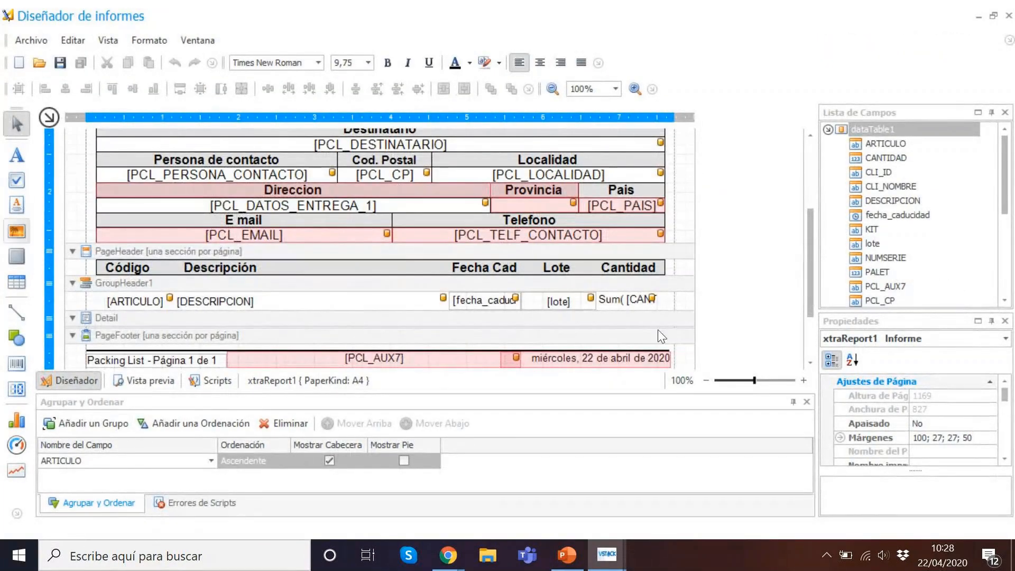
Preview the packing list report, review its recipient header and article lines, and close the designer.
click(144, 381)
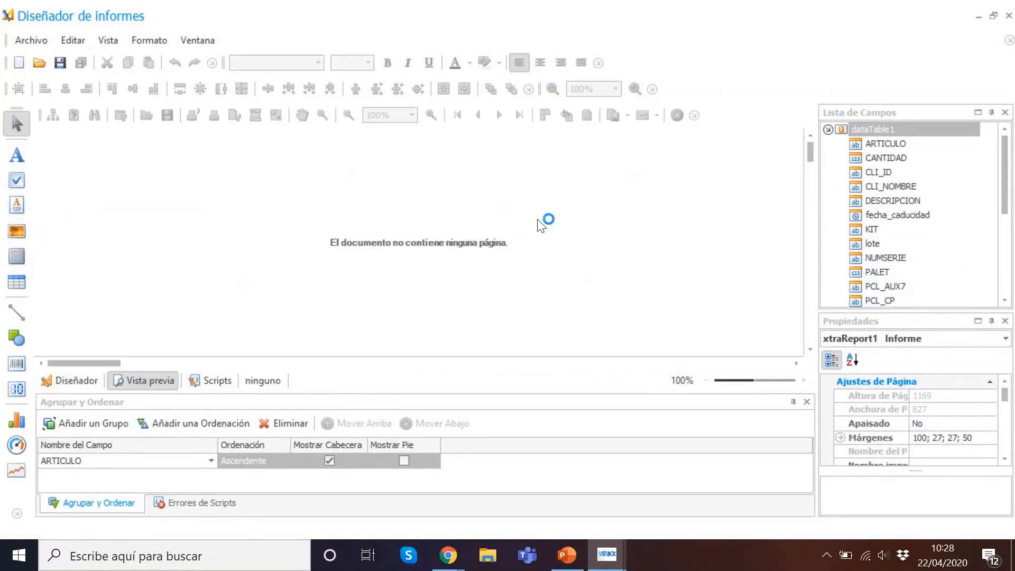
scroll(649, 227, down, 5)
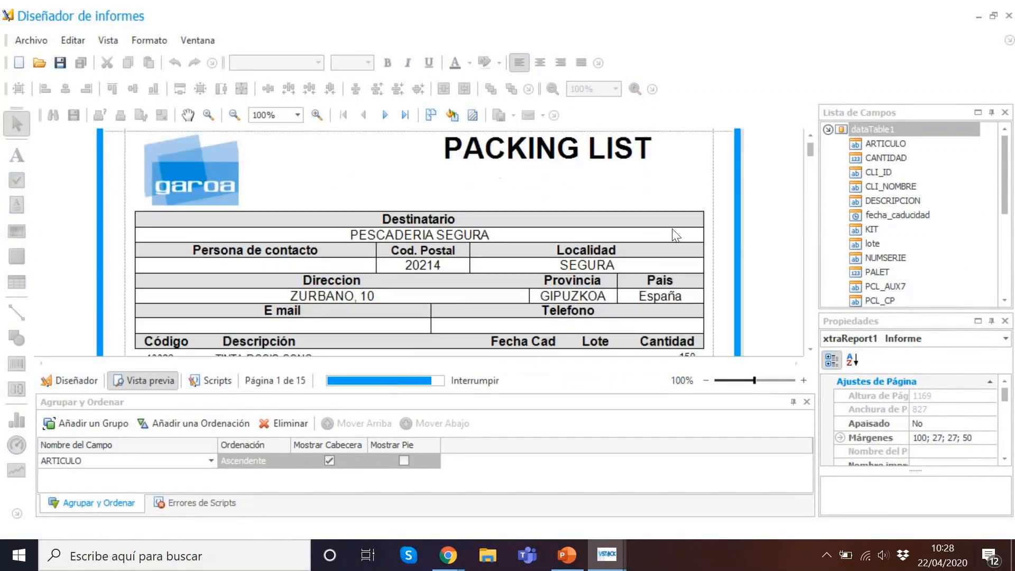
scroll(707, 250, down, 5)
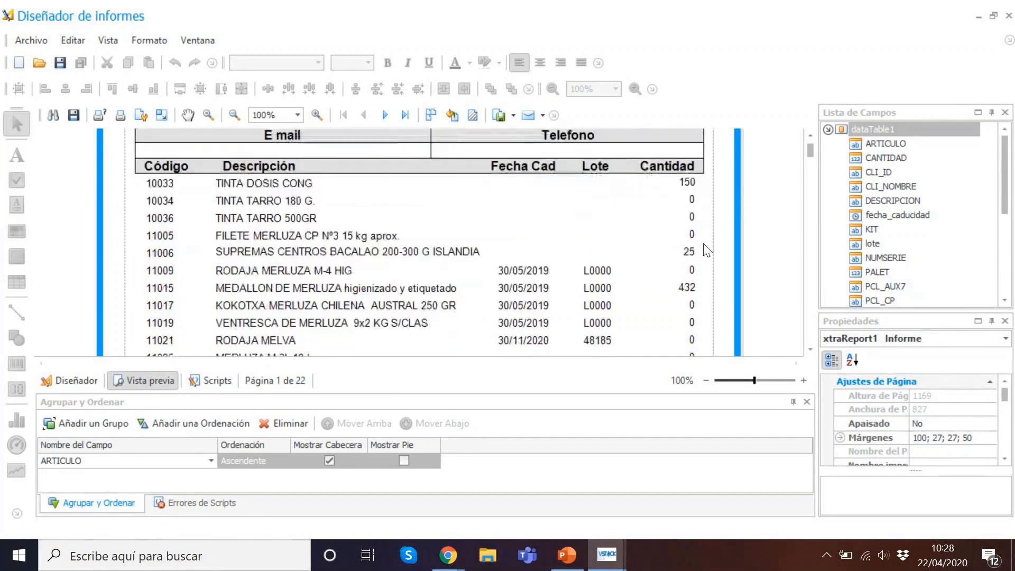
scroll(705, 248, up, 6)
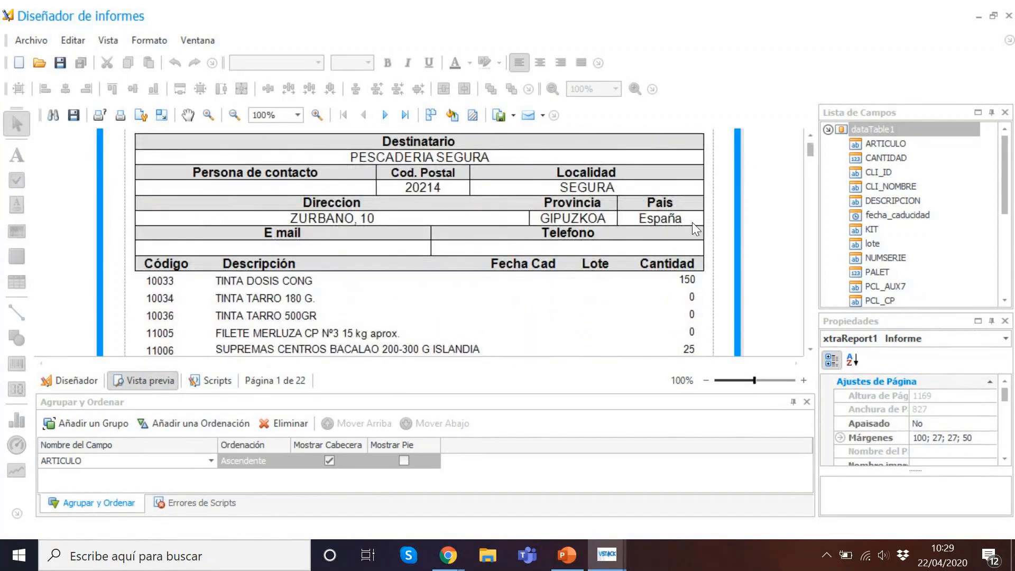
click(1010, 16)
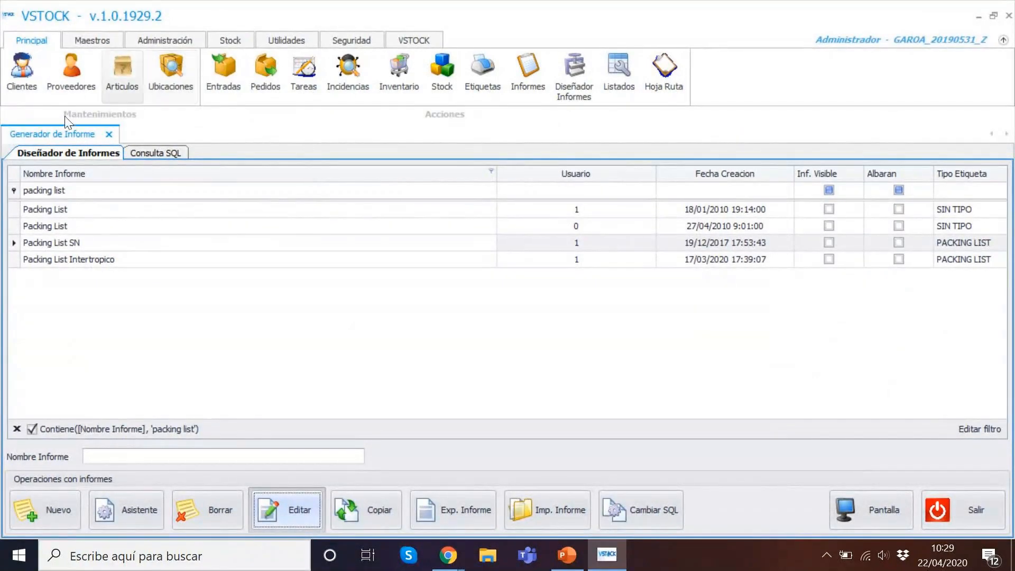
View the goods entries list and the outgoing orders list, and return to the goods entries.
click(227, 54)
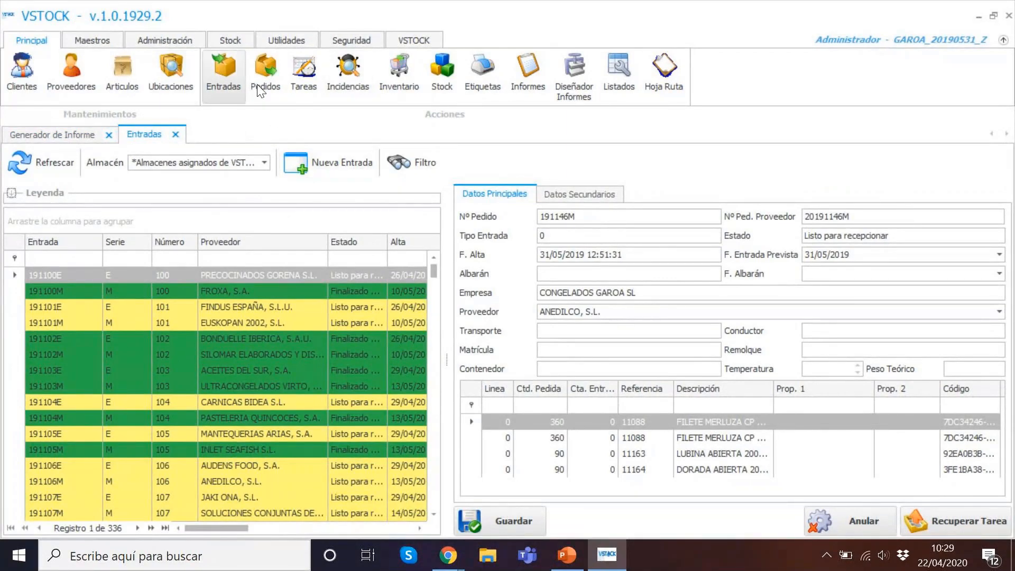
click(266, 71)
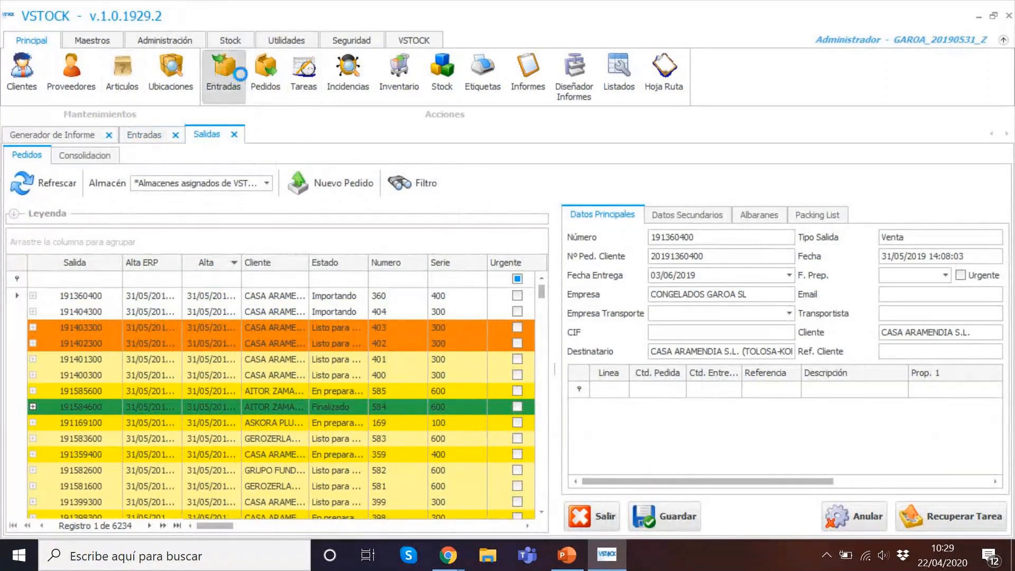
click(223, 71)
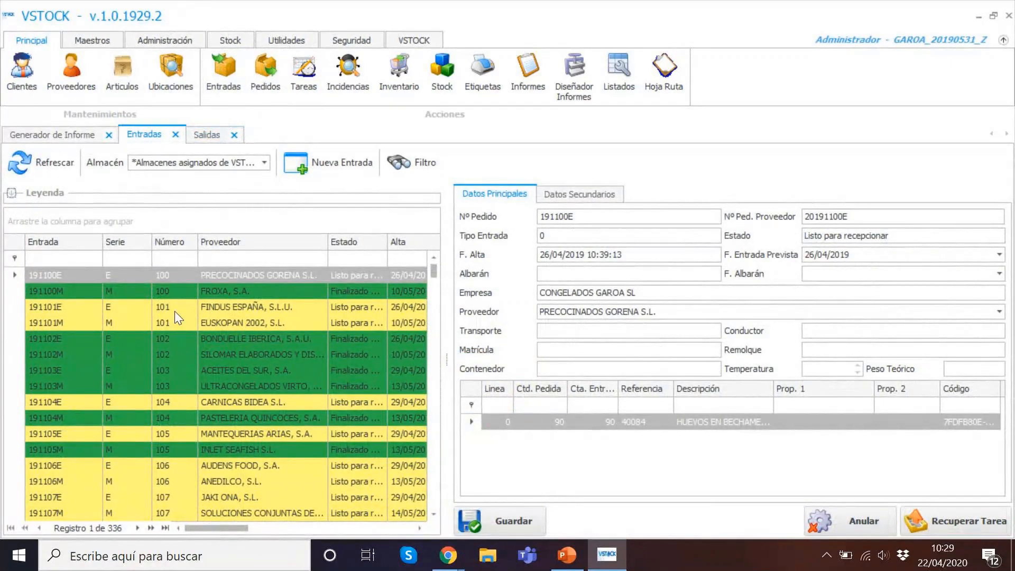
List the tasks of the EUSKOPAN 2002 goods entry and open its reception task 34588.
click(175, 312)
right_click(175, 312)
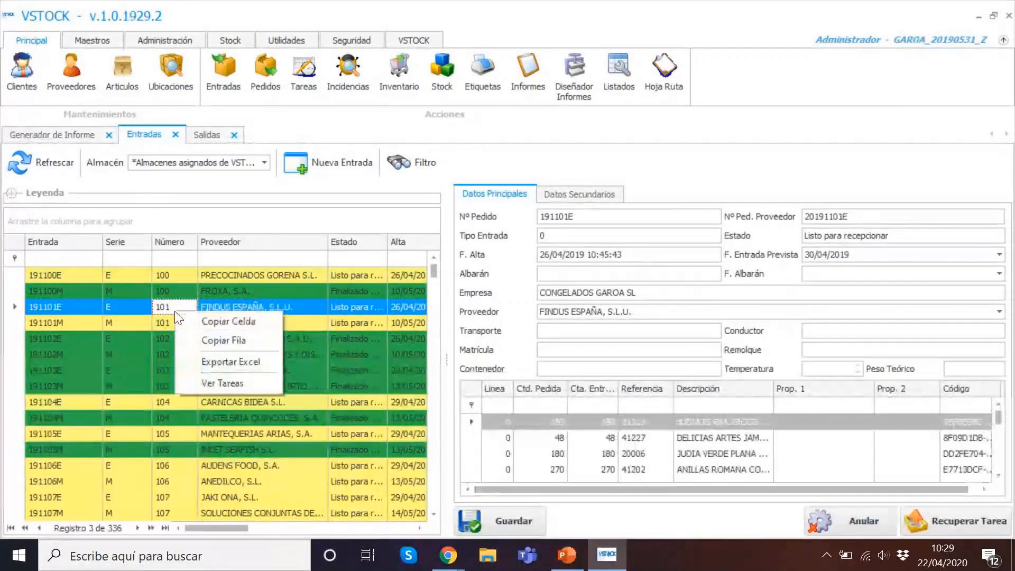
click(229, 397)
click(177, 317)
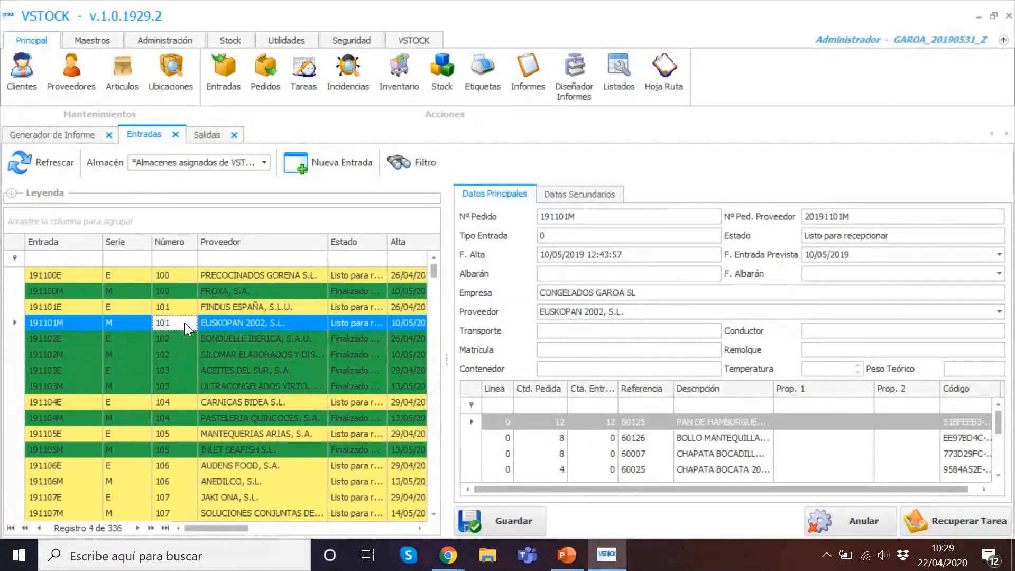
right_click(185, 323)
click(226, 397)
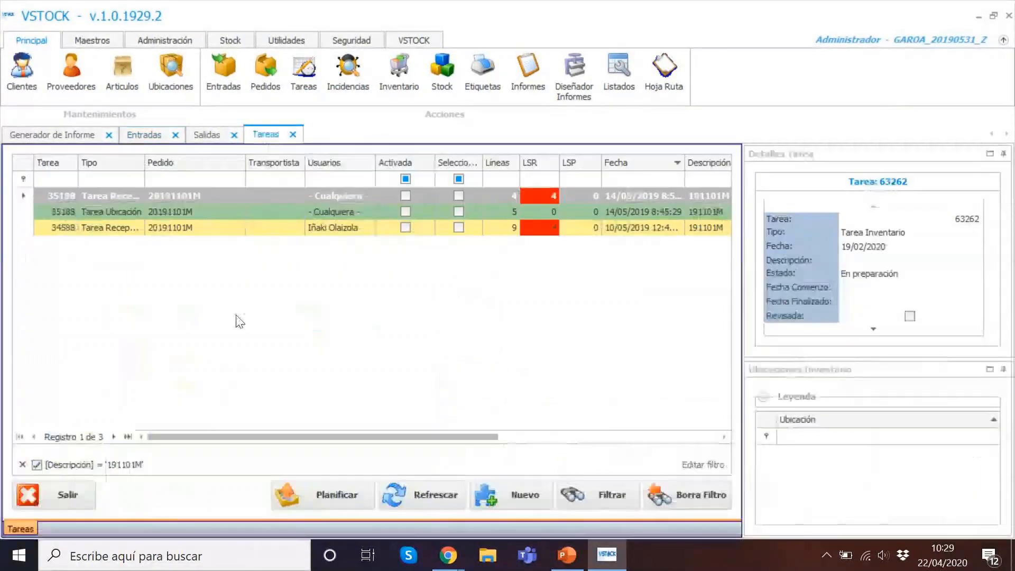
double_click(127, 229)
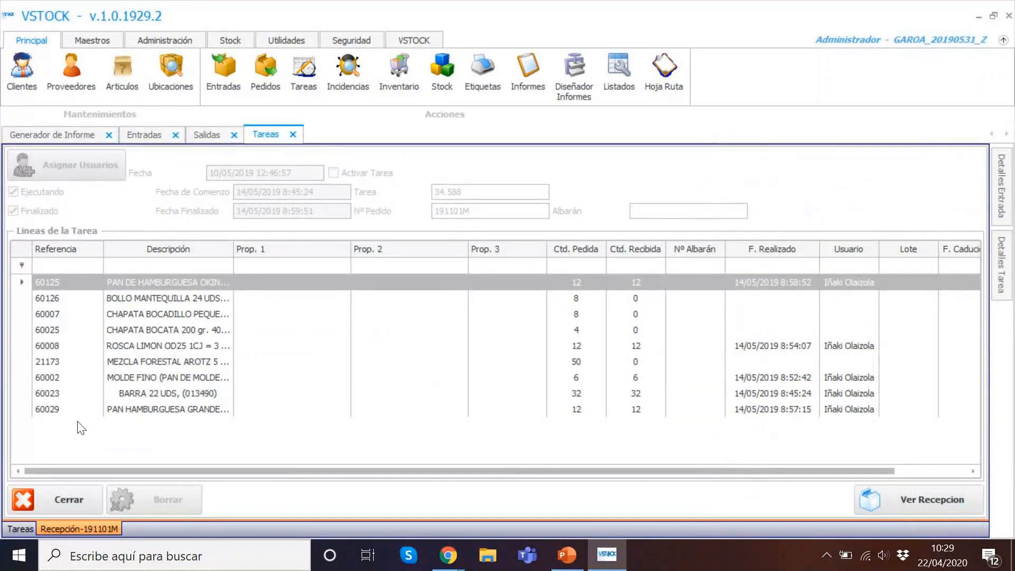
Sort the reception task lines by completion date in ascending order and review the times of the received articles.
click(50, 364)
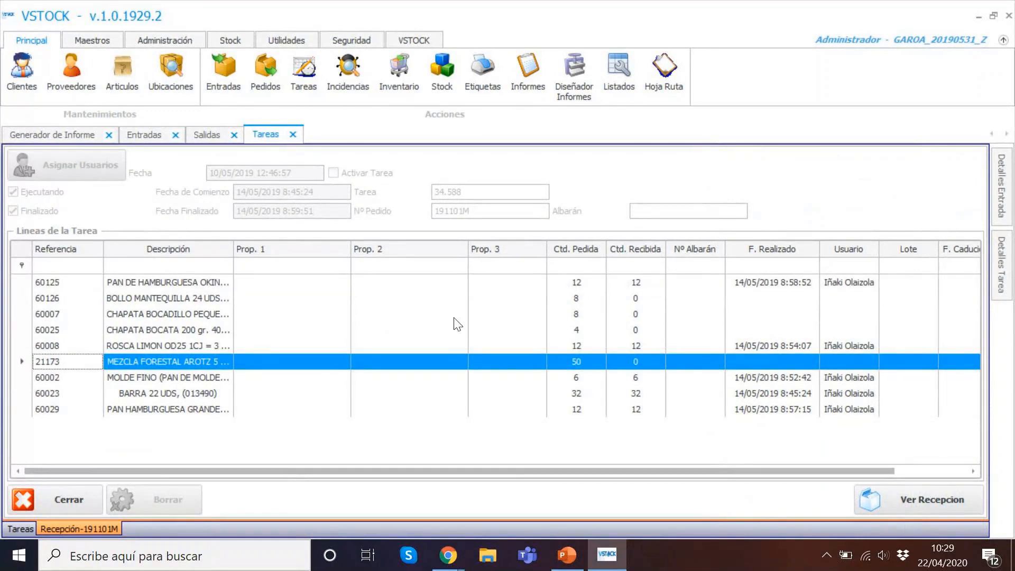
click(720, 345)
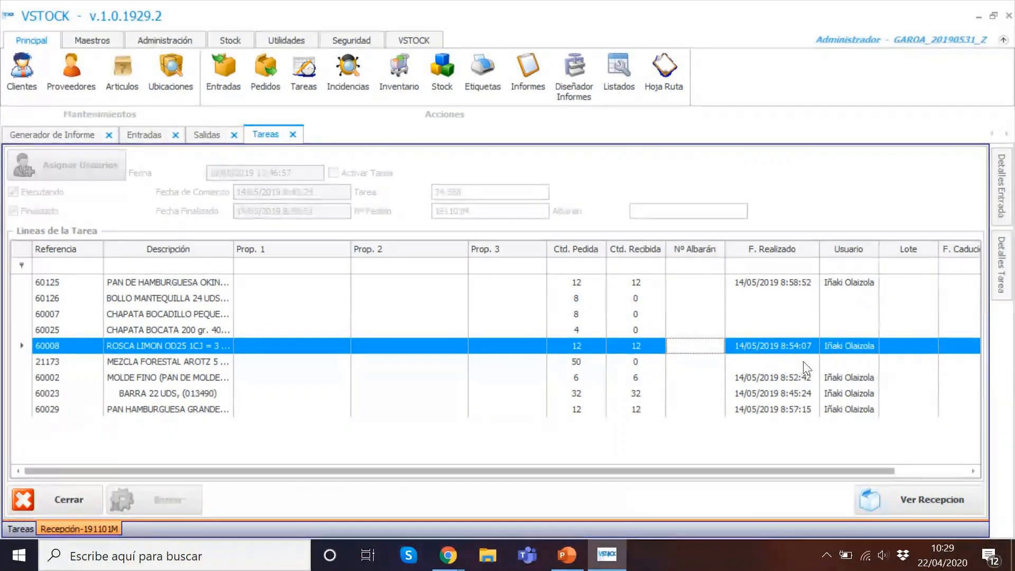
click(795, 254)
click(808, 348)
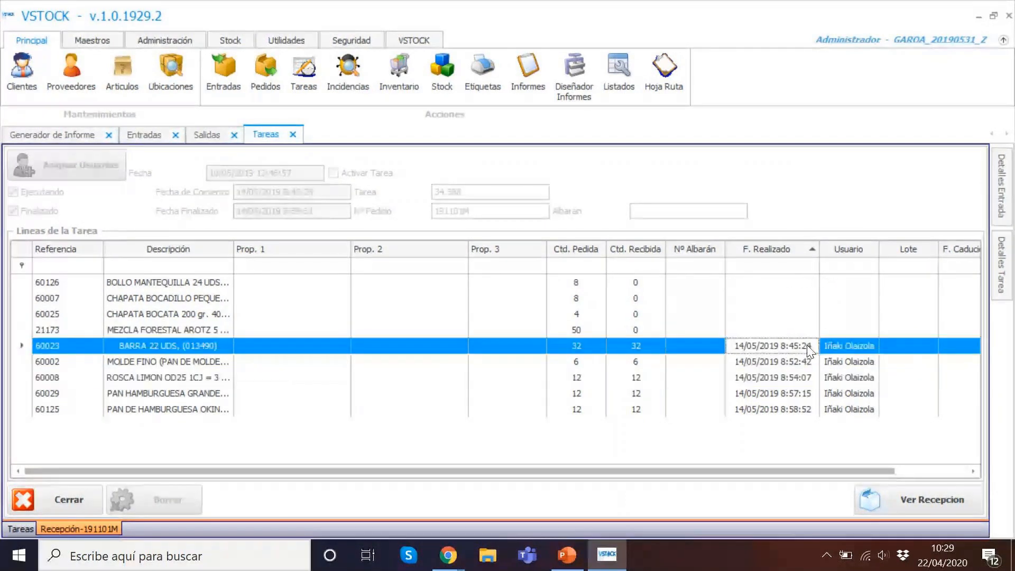
click(819, 364)
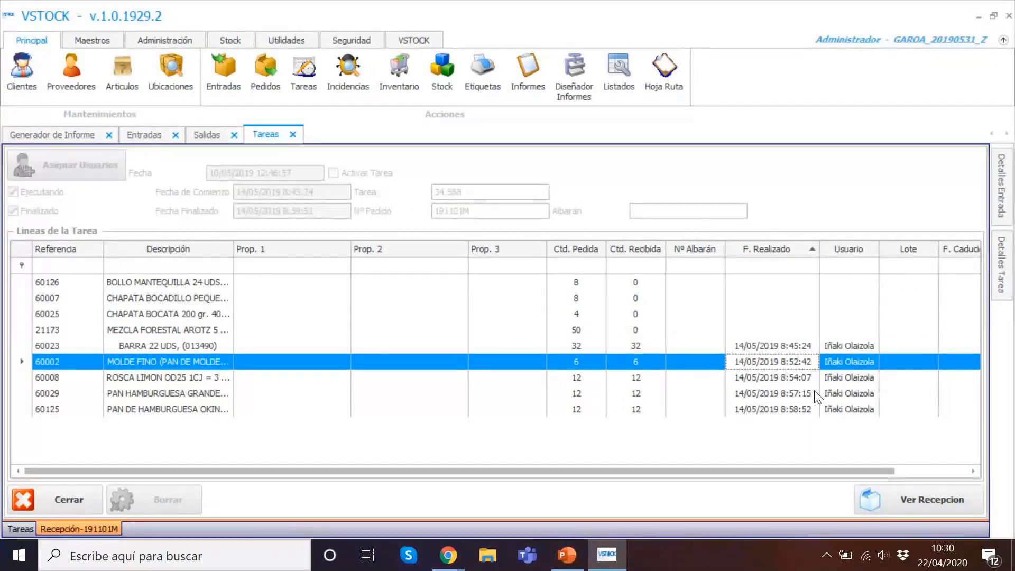
click(804, 378)
click(814, 394)
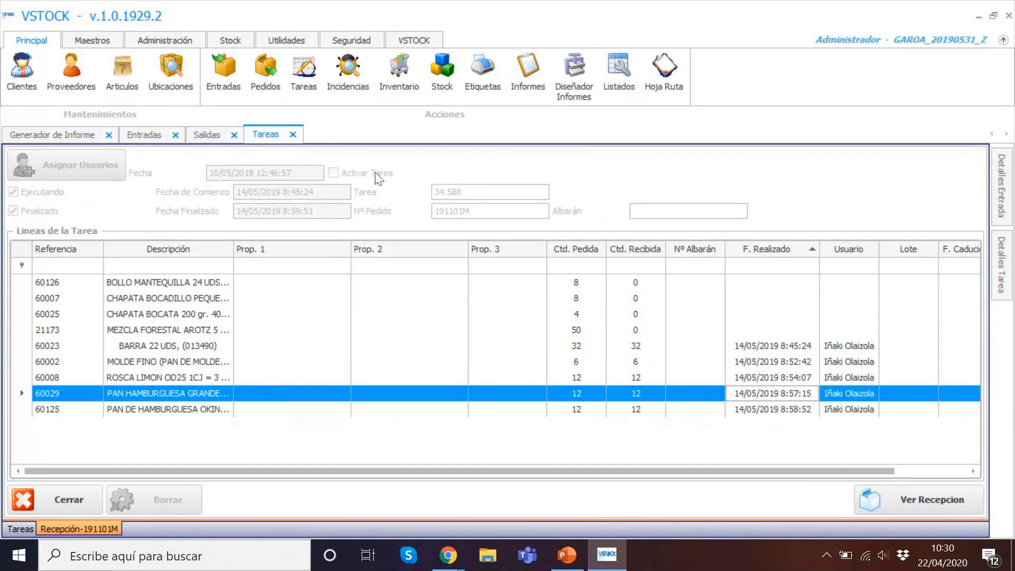
Close the reception task and open preparation task 53258 from the unfiltered task list.
click(293, 135)
click(508, 300)
click(66, 499)
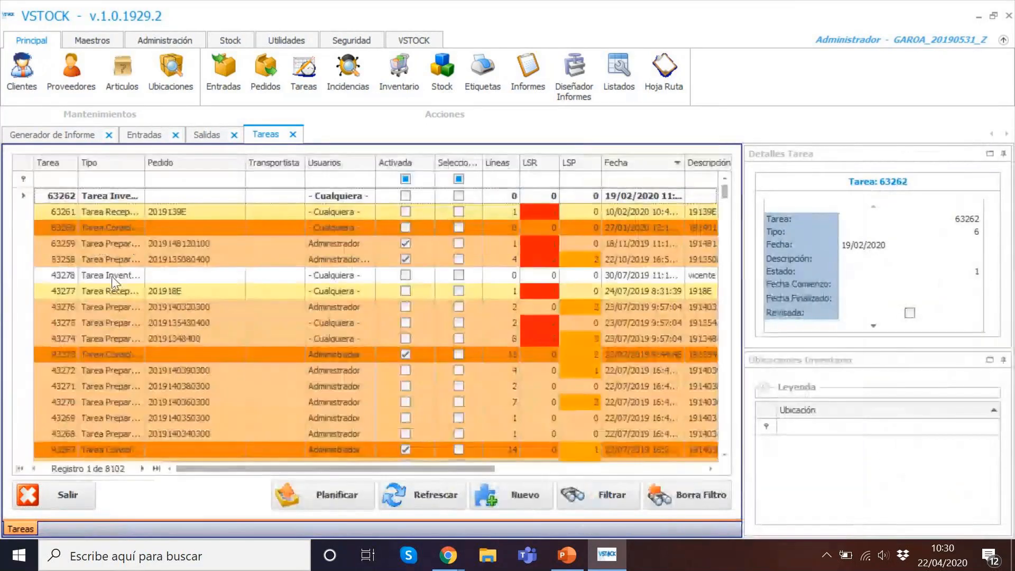
click(114, 259)
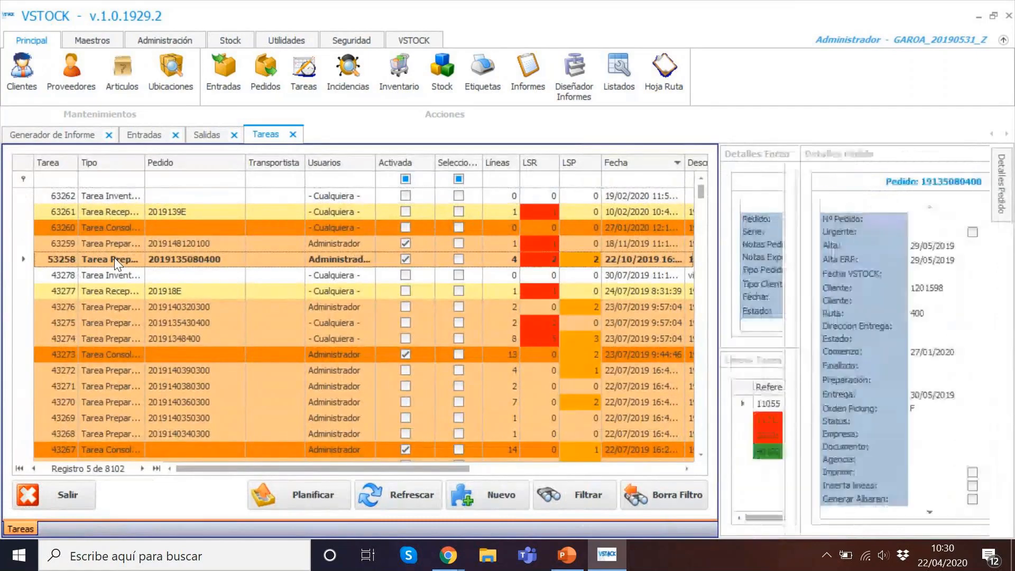
double_click(124, 258)
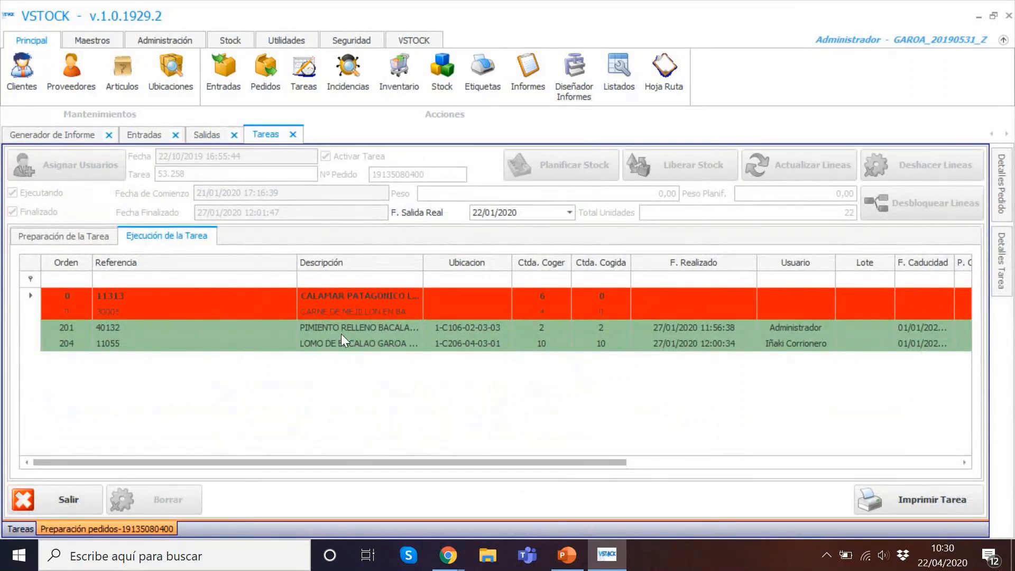
Review the completion dates and users of the two picked lines, and exit the preparation task.
click(707, 344)
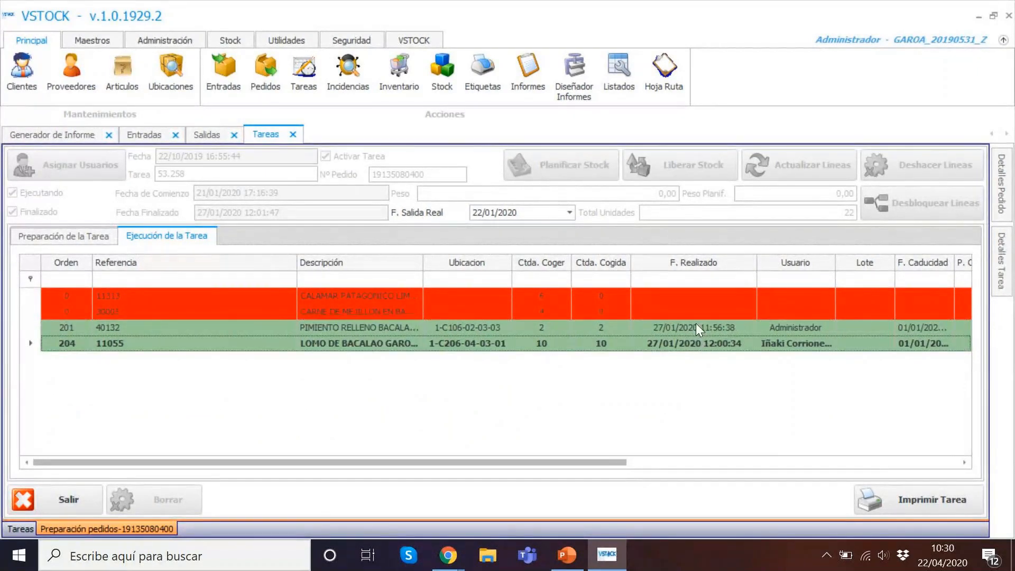
click(695, 325)
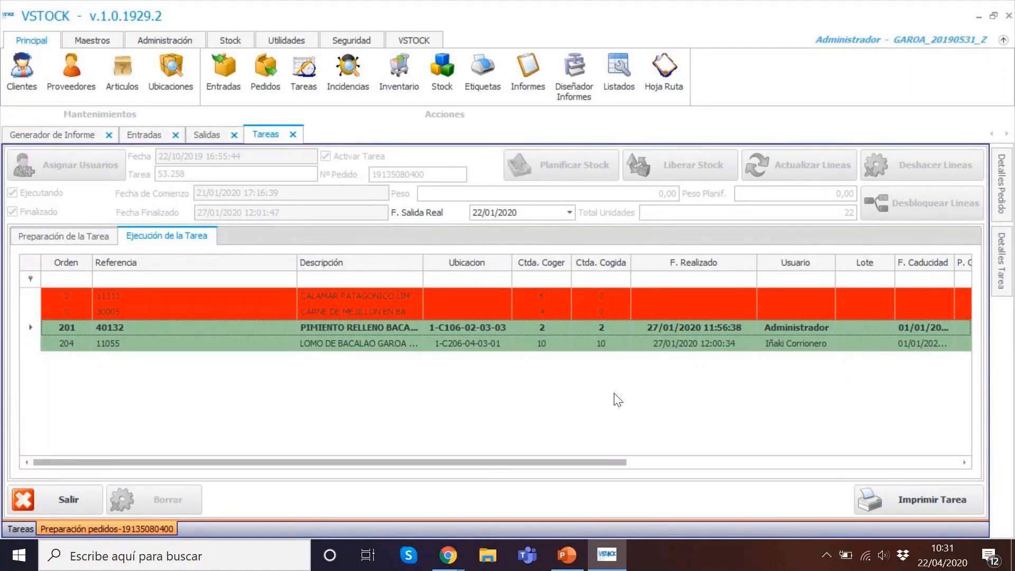
mouse_move(573, 462)
mouse_down()
mouse_move(599, 467)
mouse_move(574, 462)
mouse_up()
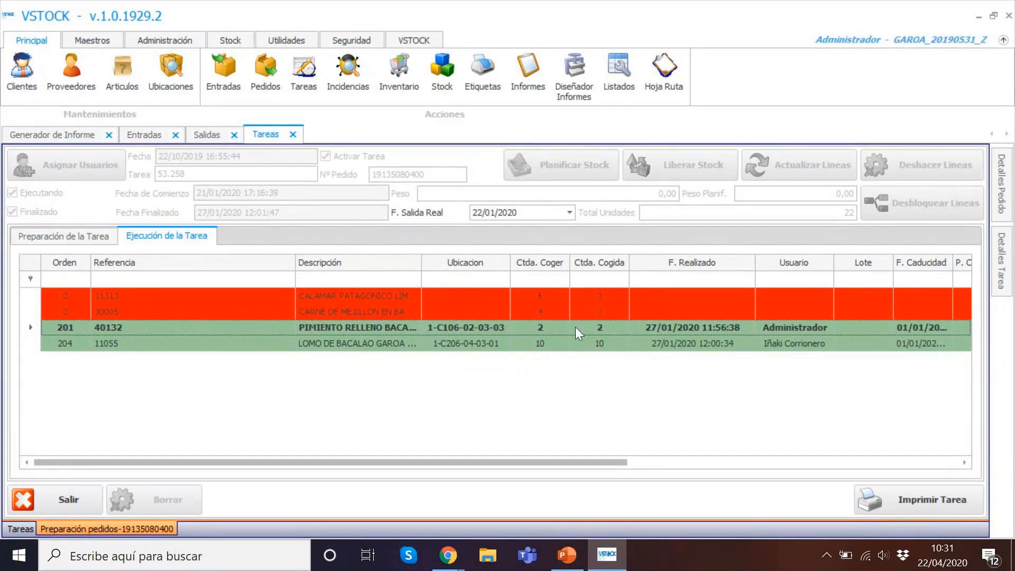
click(84, 500)
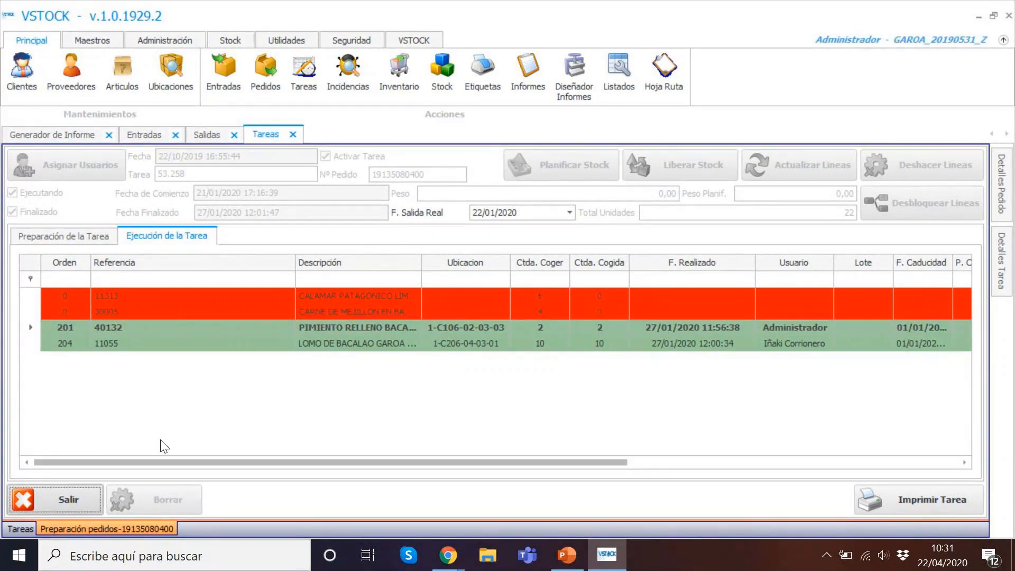
Browse the preparation tasks of 22/07/2019 and open task 43271.
click(161, 421)
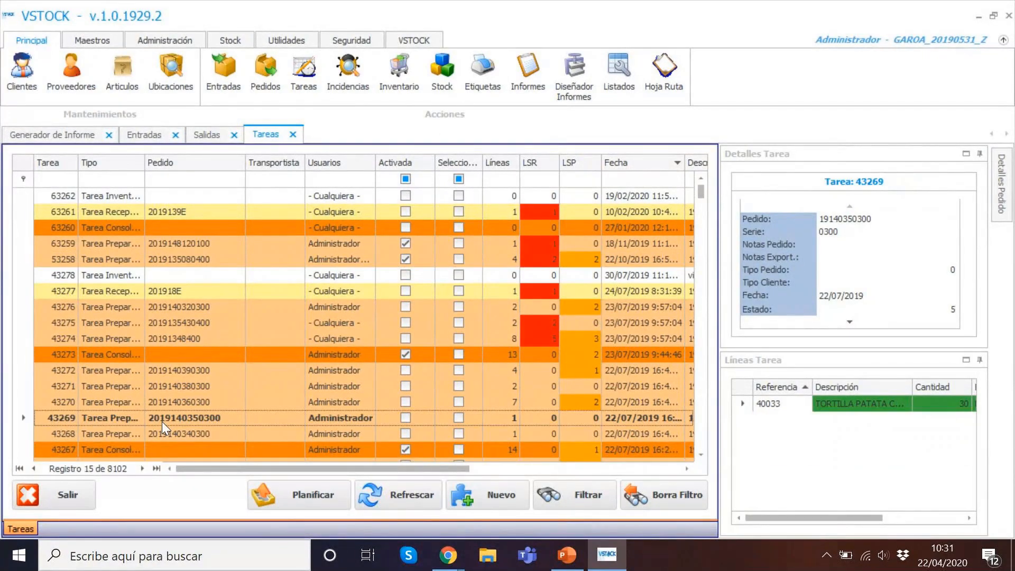
click(169, 432)
click(174, 392)
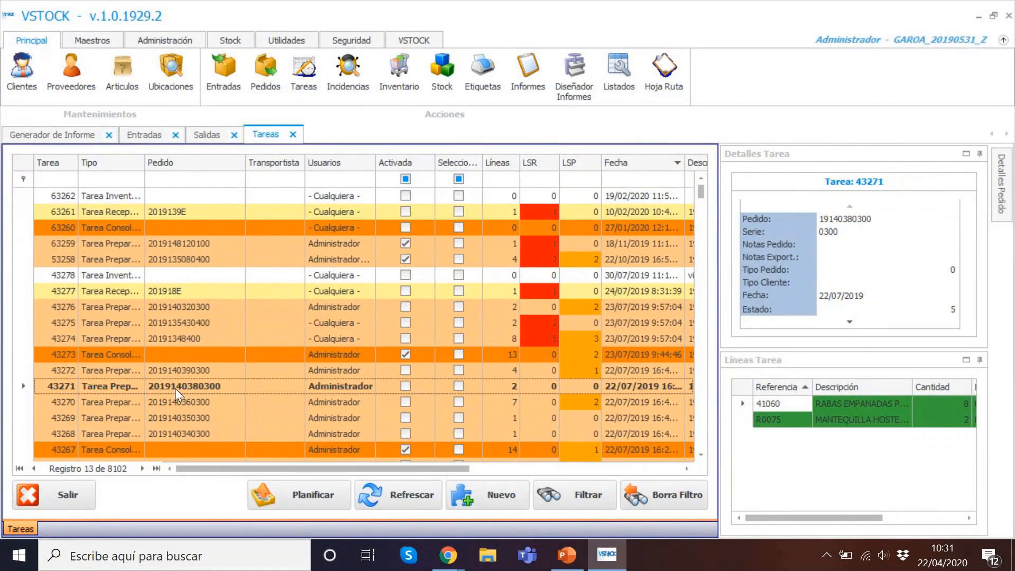
double_click(176, 388)
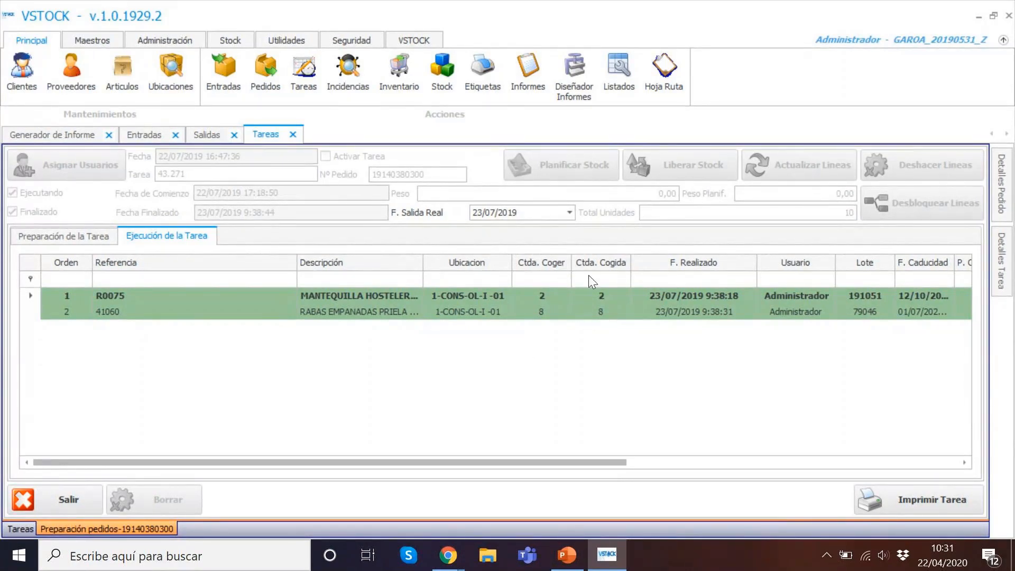
Review the picked quantities, lots, expiry dates and cart of the preparation lines, and exit the task.
drag(608, 462, 553, 463)
drag(621, 464, 733, 418)
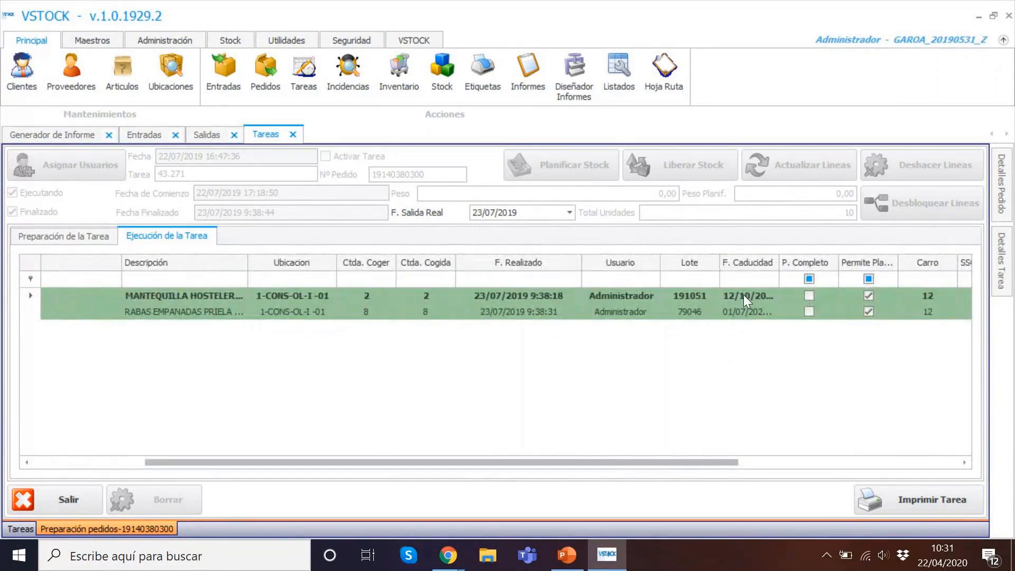
drag(728, 463, 582, 461)
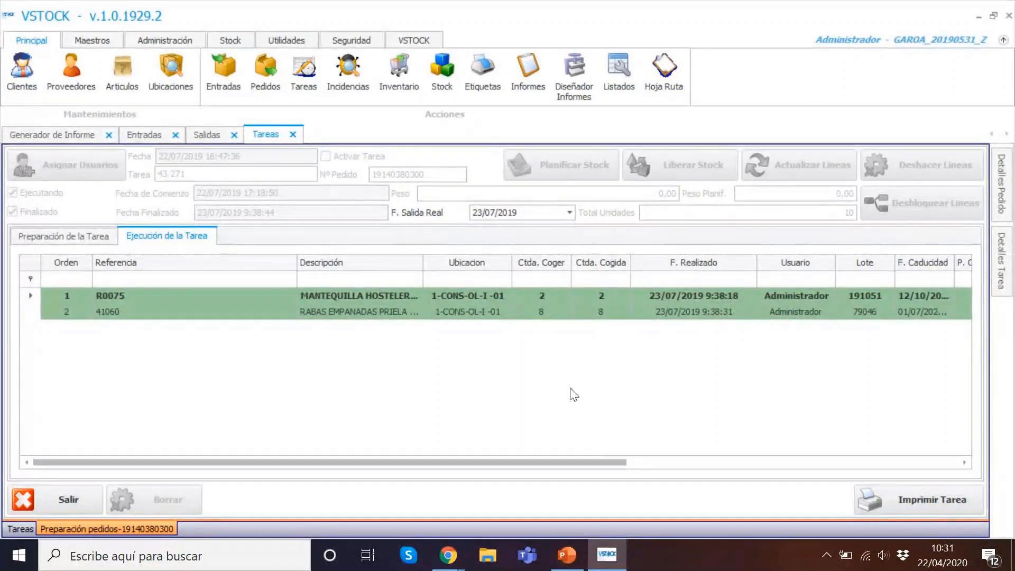
click(70, 497)
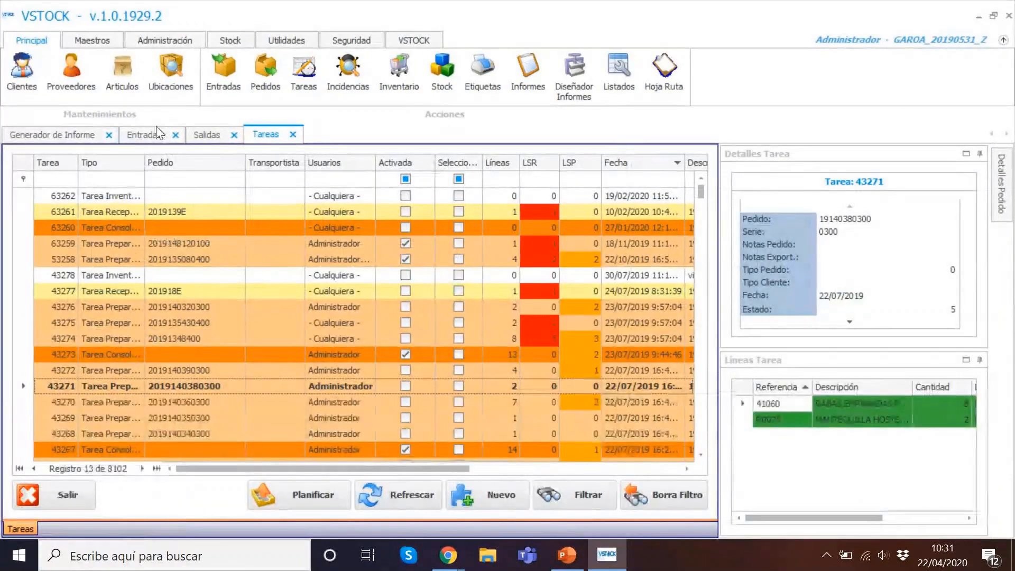
View the consolidation list of outgoing orders, and open the execution lines of consolidation task 43273.
click(214, 139)
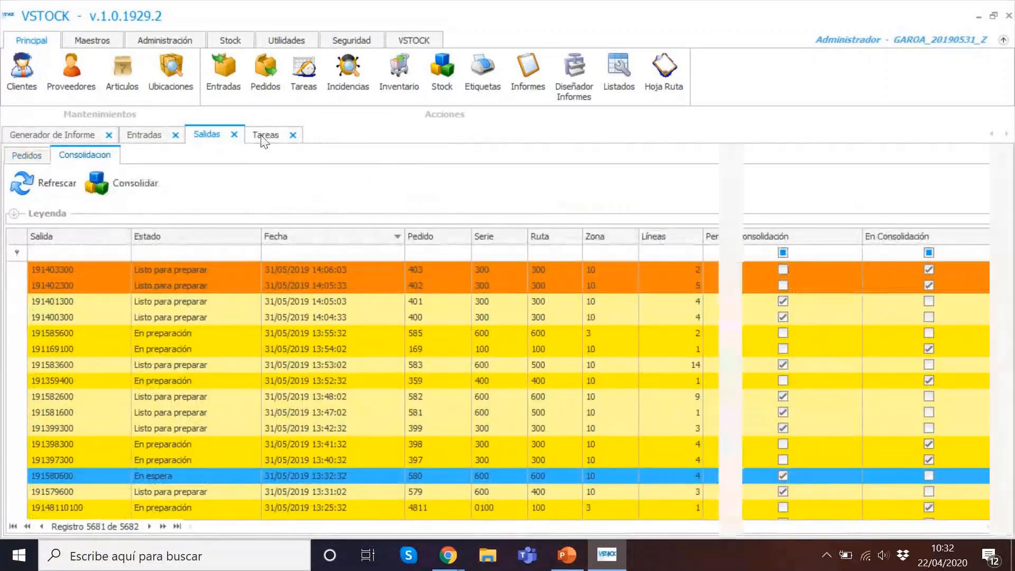
click(263, 139)
double_click(120, 354)
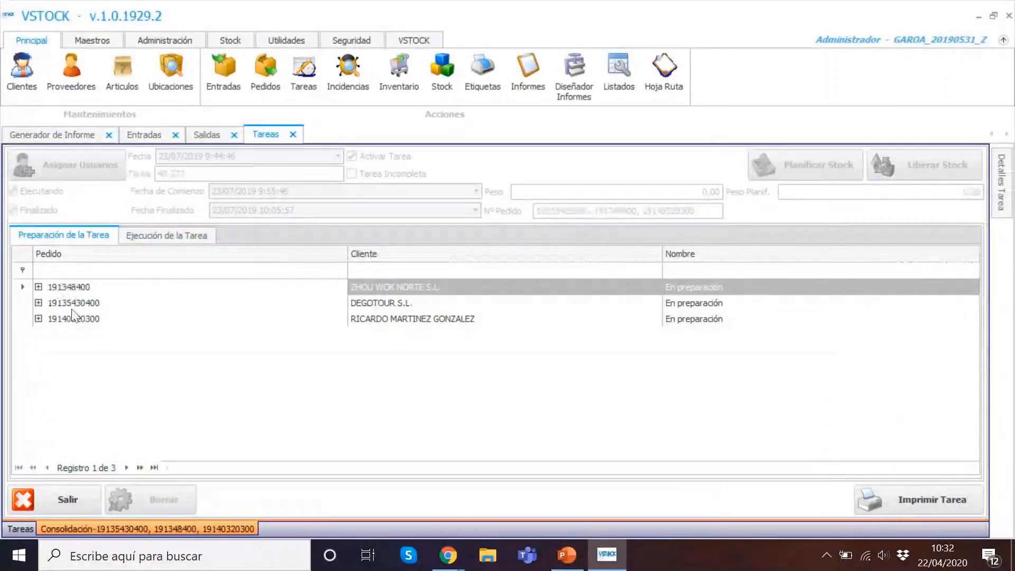
click(149, 238)
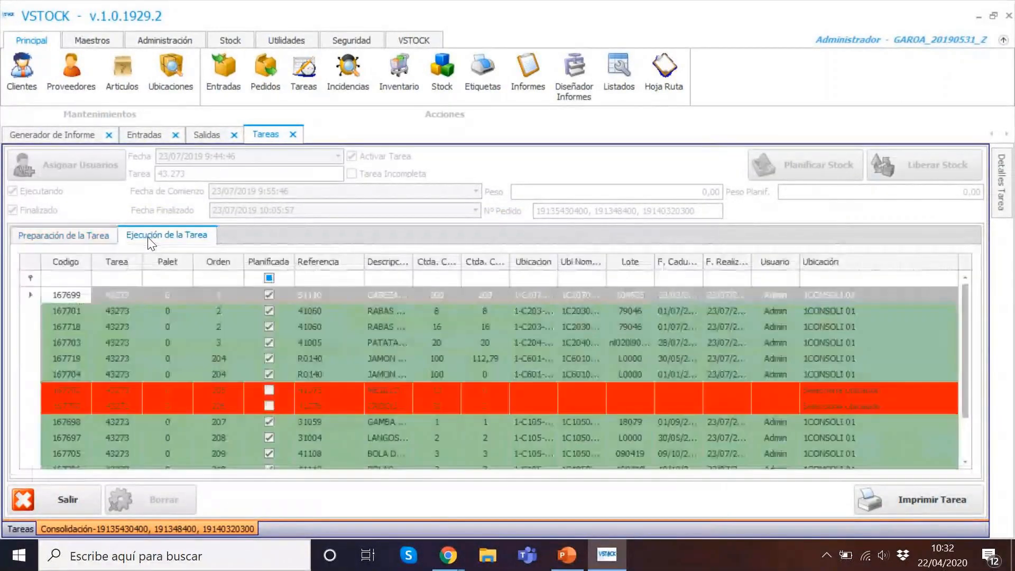
Review the consolidated execution lines, including the unplanned ones, and exit the consolidation task.
scroll(412, 349, down, 1)
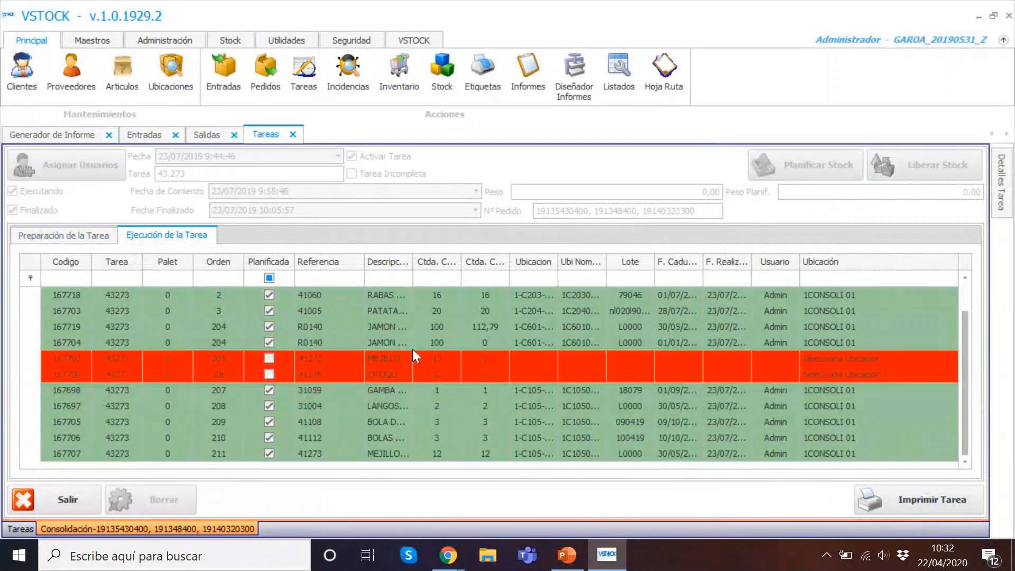
scroll(413, 349, up, 1)
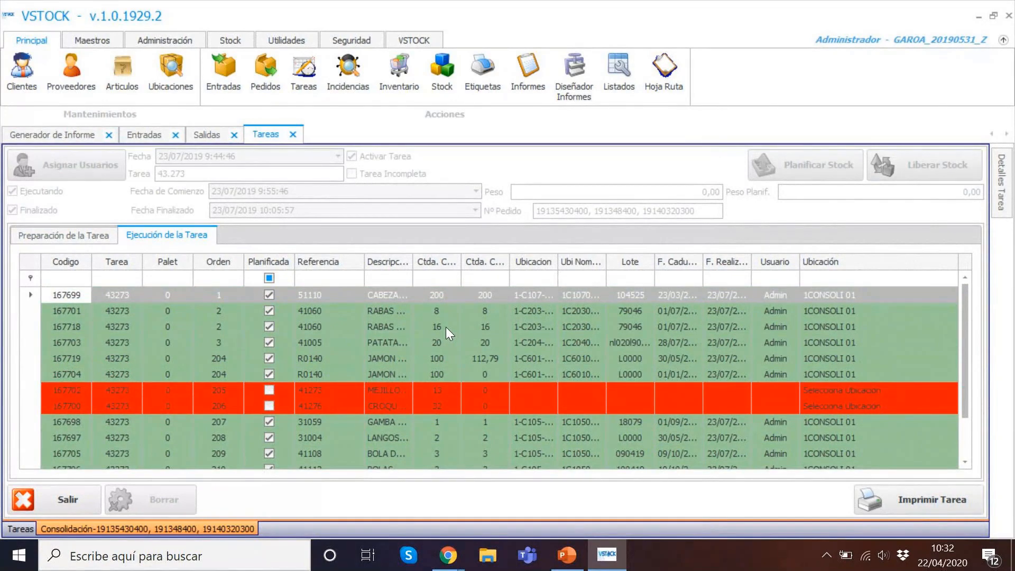
scroll(446, 327, down, 1)
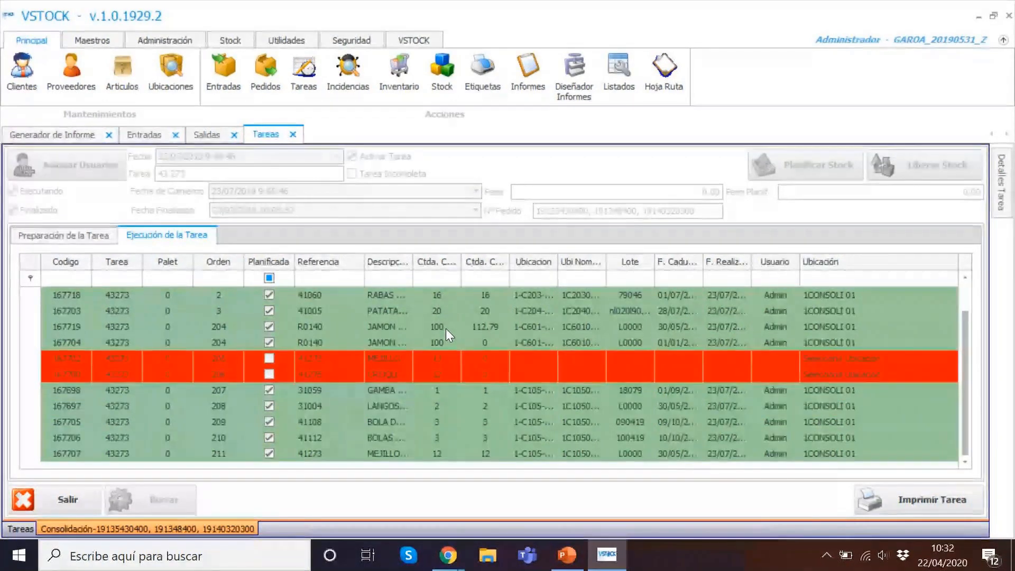
click(80, 508)
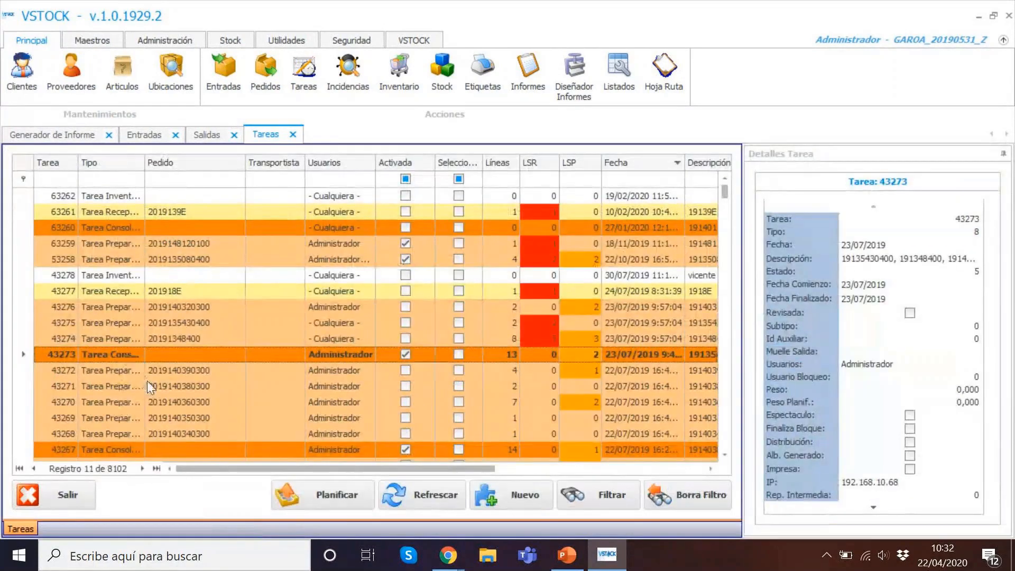
Open preparation task 43274 and view its execution lines and preparation details.
double_click(159, 340)
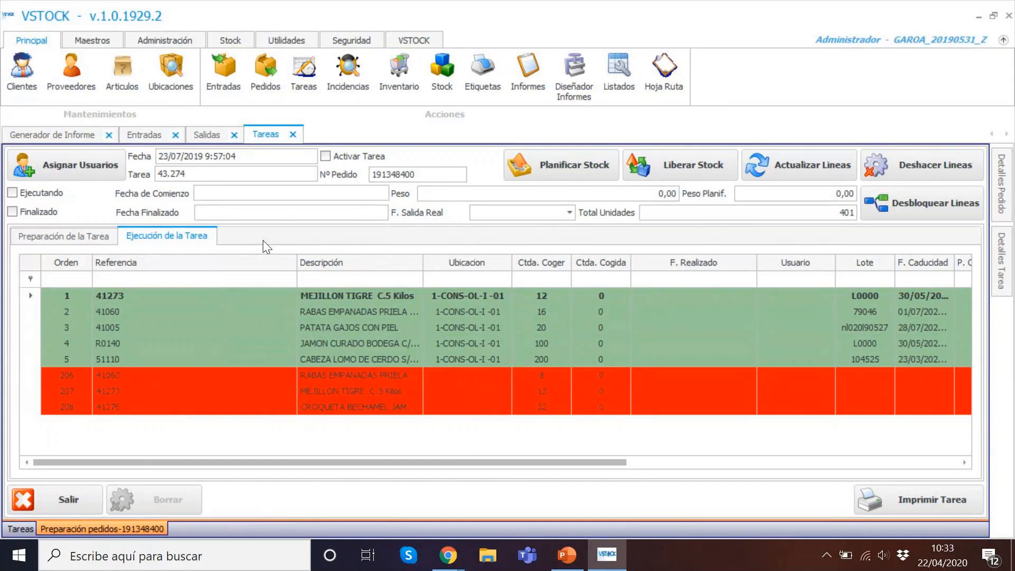
click(83, 238)
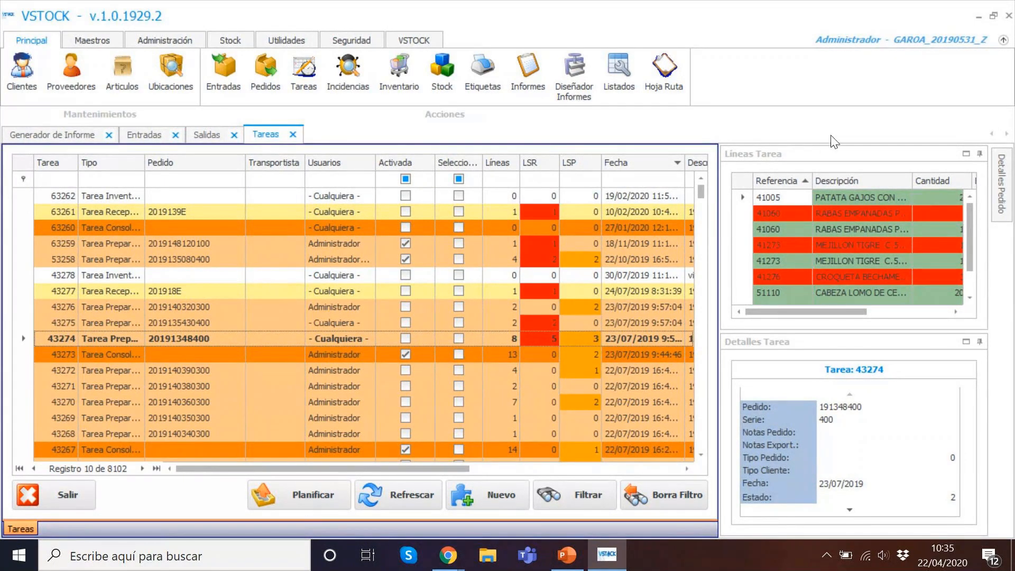
Switch to PowerPoint, select slide 5 about identifying the need for an SGA, and start the slide show from it.
click(566, 557)
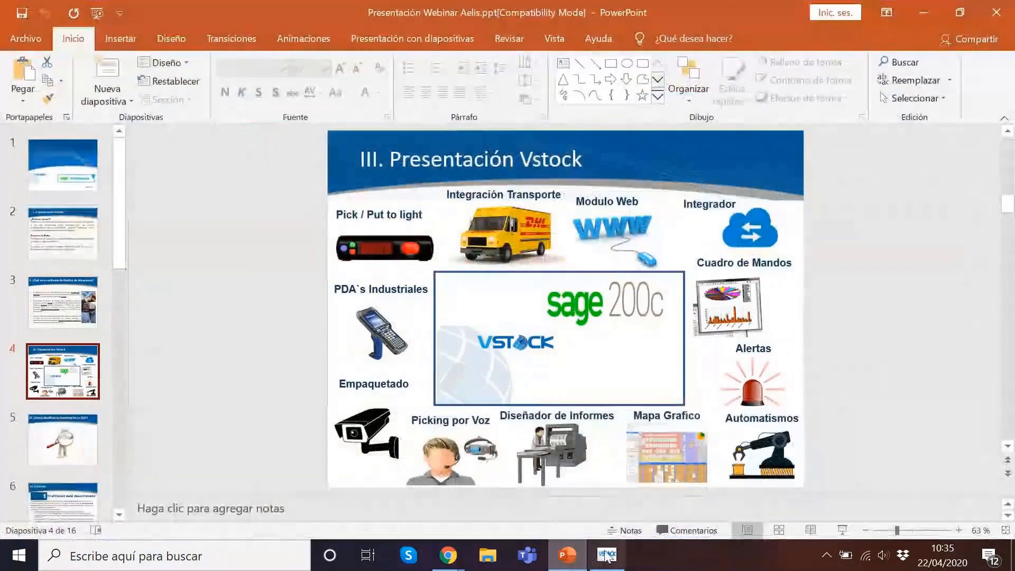
click(606, 555)
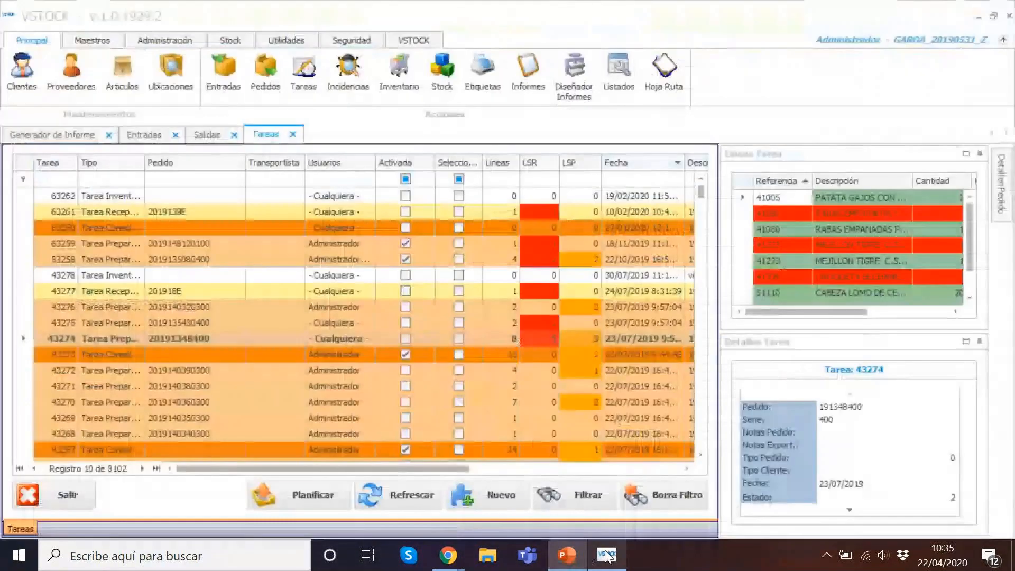
click(561, 564)
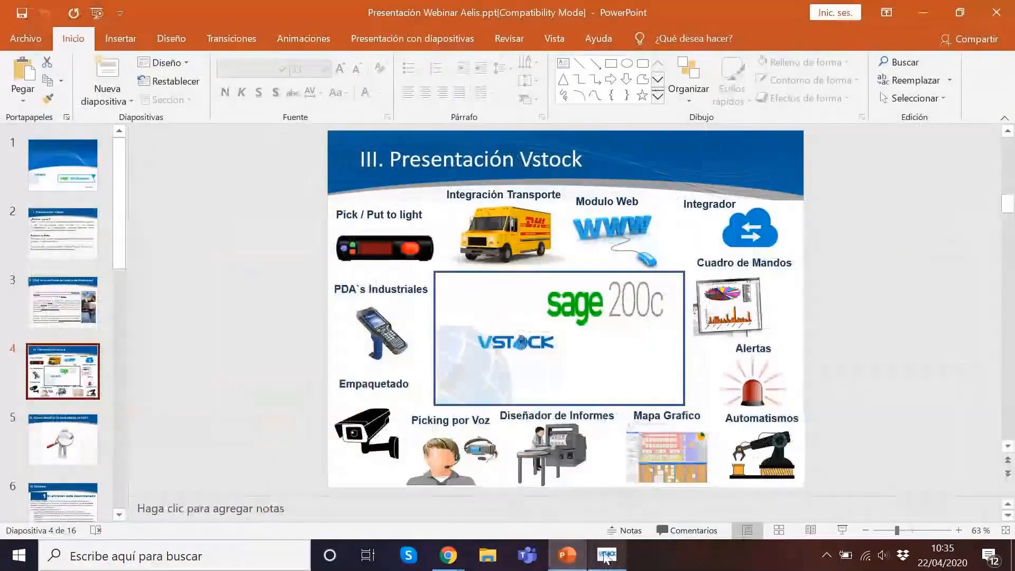
click(97, 459)
key(Down)
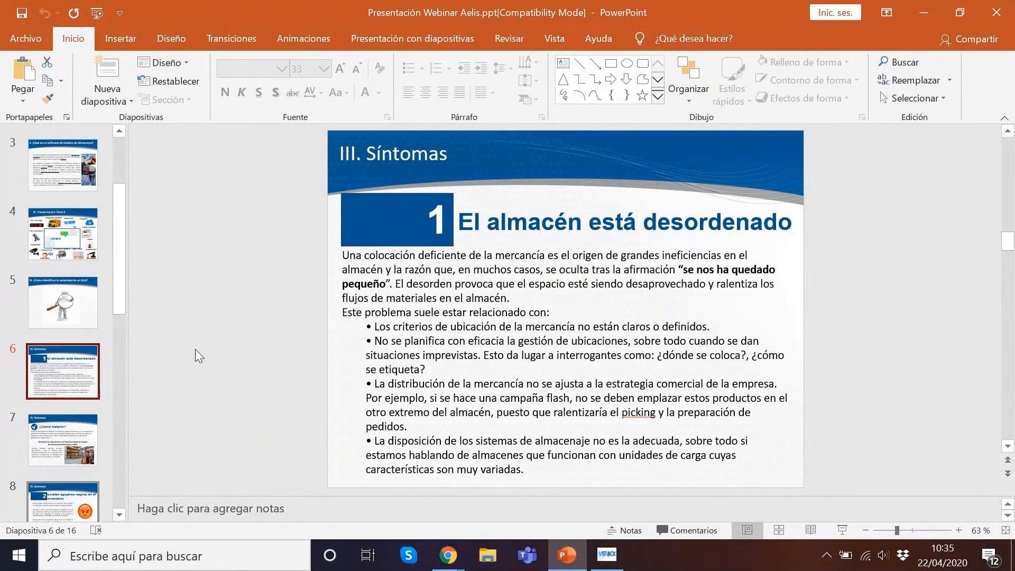
click(93, 291)
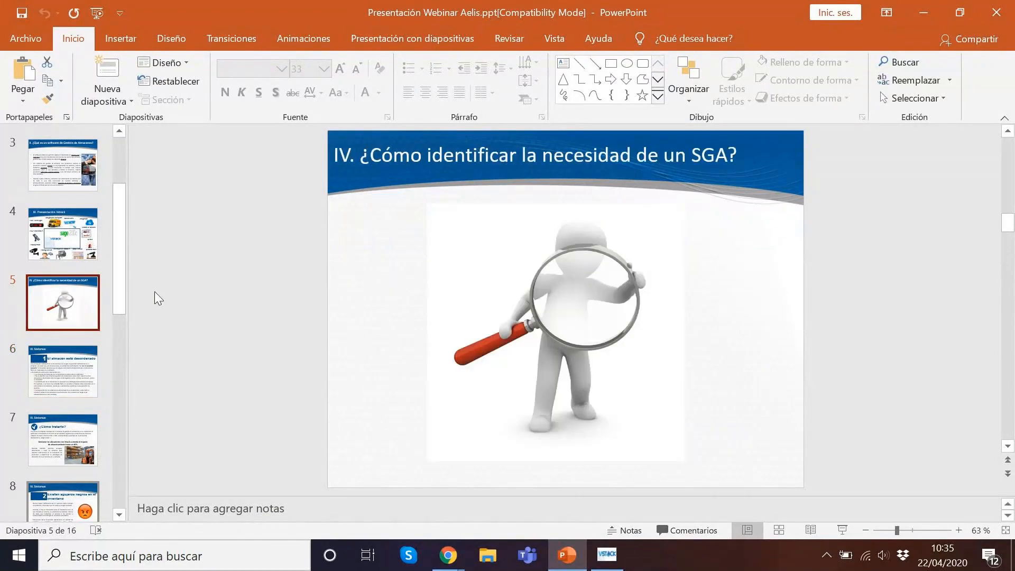
click(850, 531)
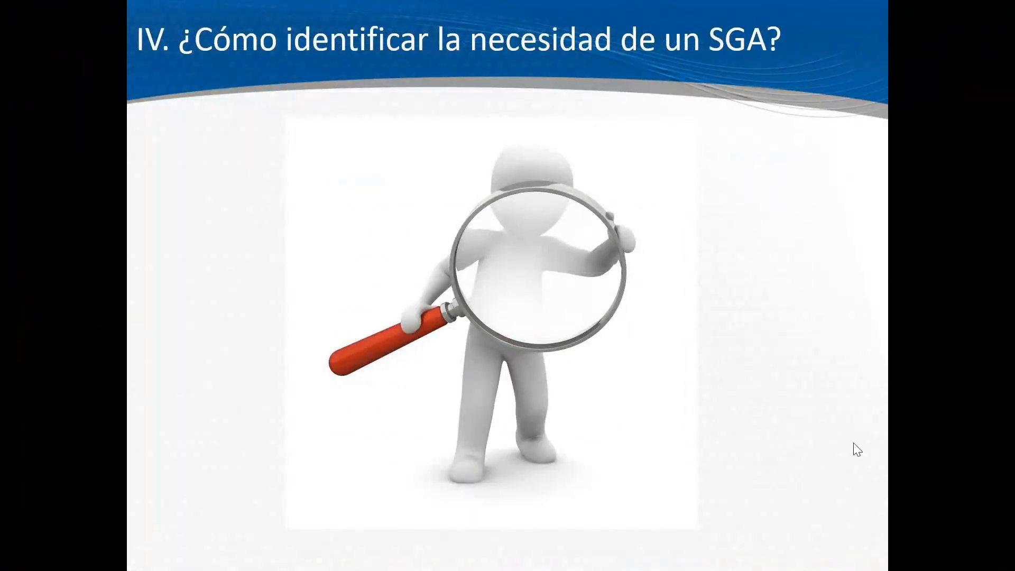